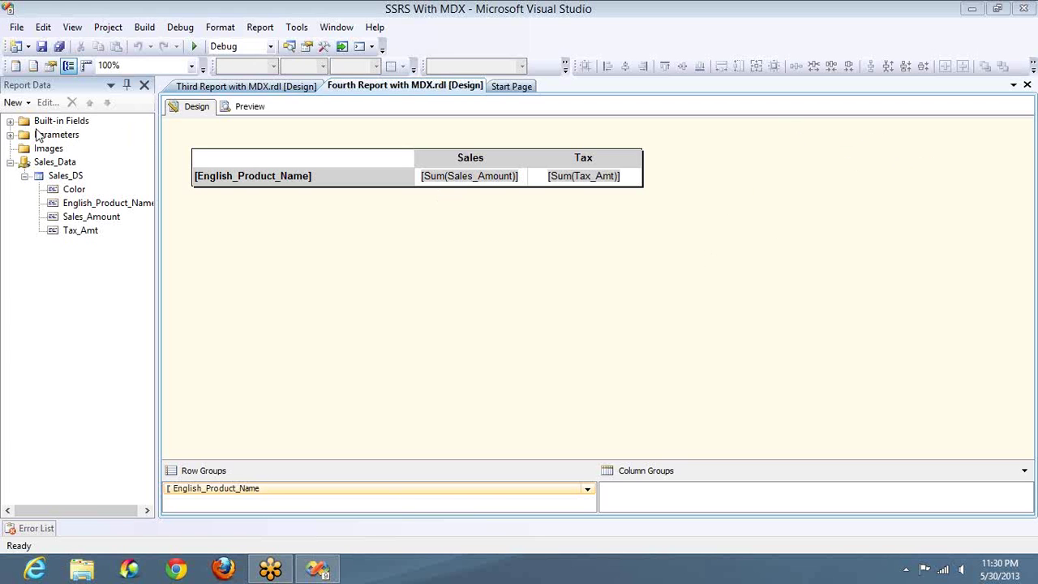
# Expand Parameters to list ProdCat, Products and Color, then select the Sales_DS dataset.
pyautogui.click(9, 135)
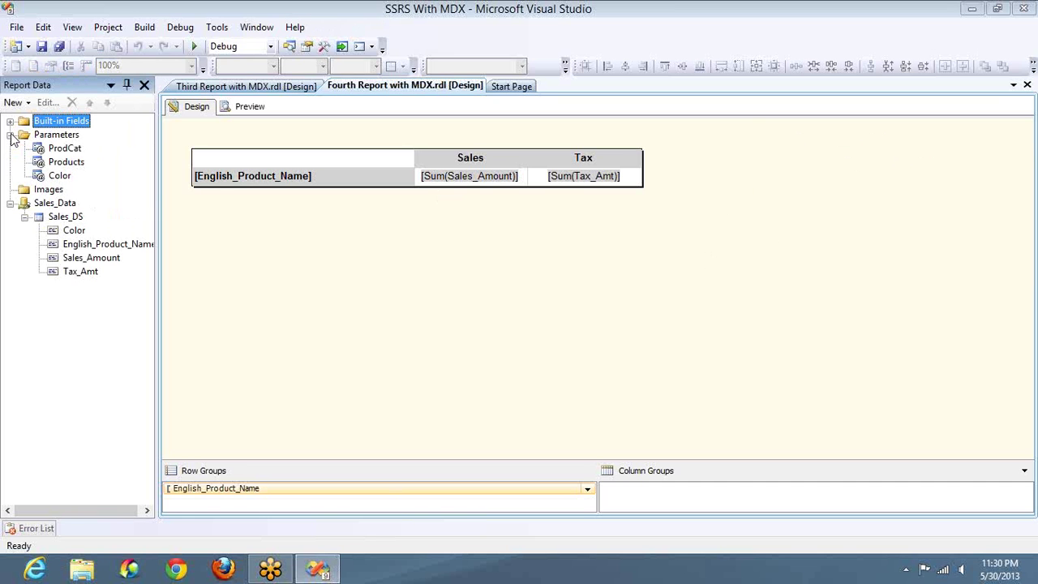
pyautogui.click(63, 219)
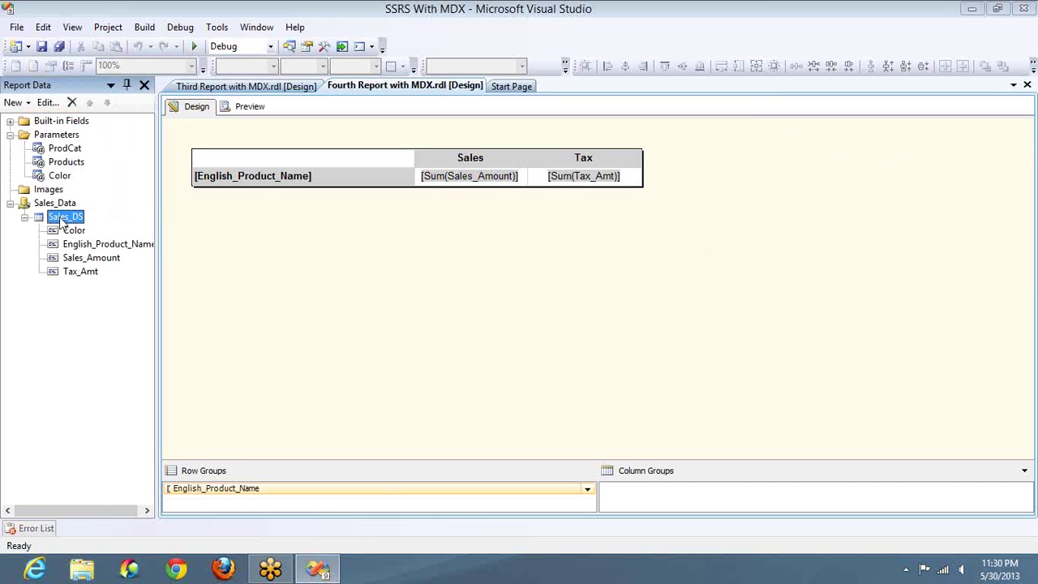
pyautogui.doubleClick(64, 218)
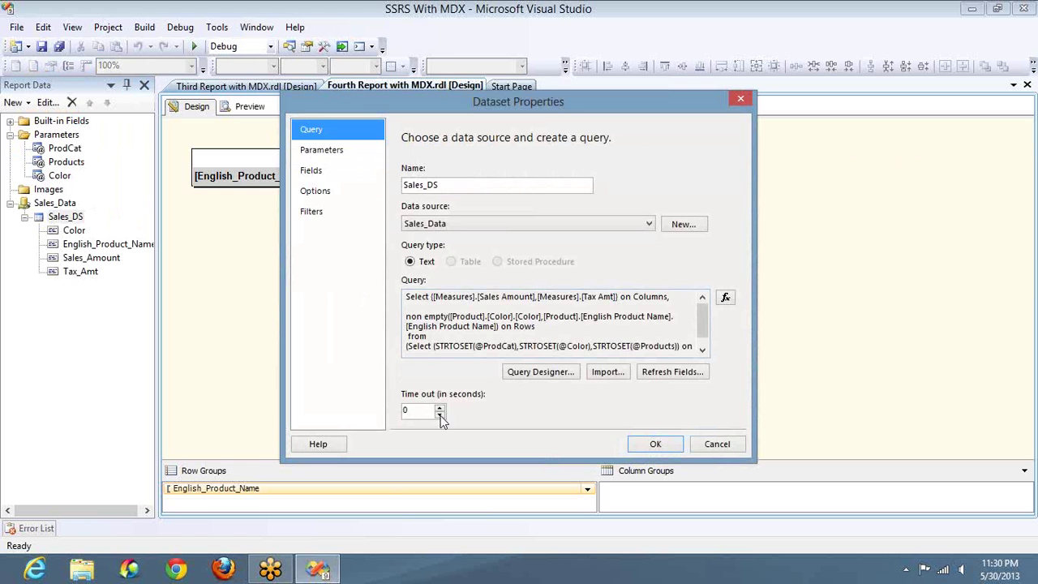
pyautogui.click(515, 351)
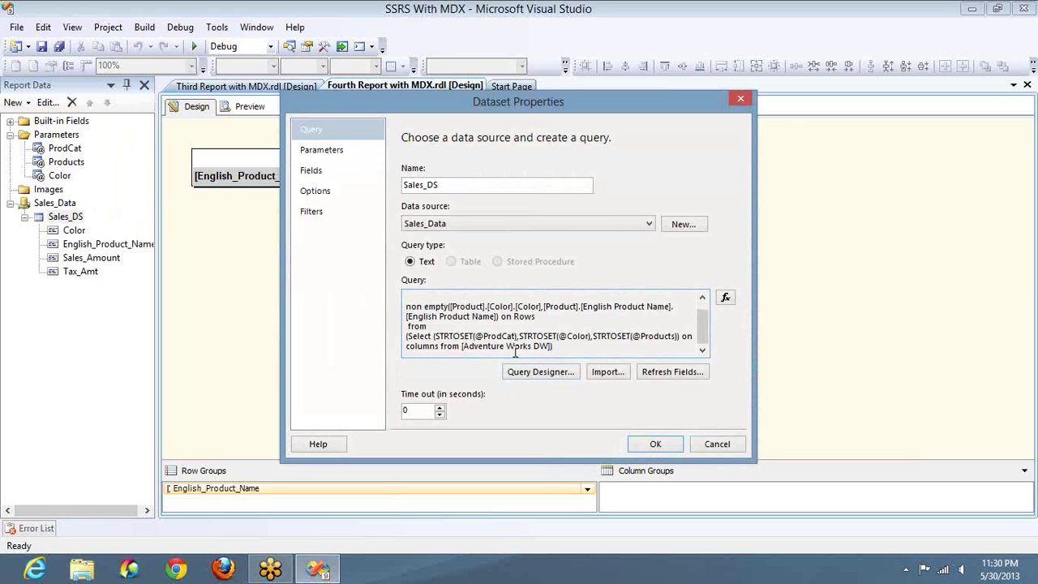
# Cancel Dataset Properties and show the hidden datasets under the Sales_Data source.
pyautogui.click(706, 445)
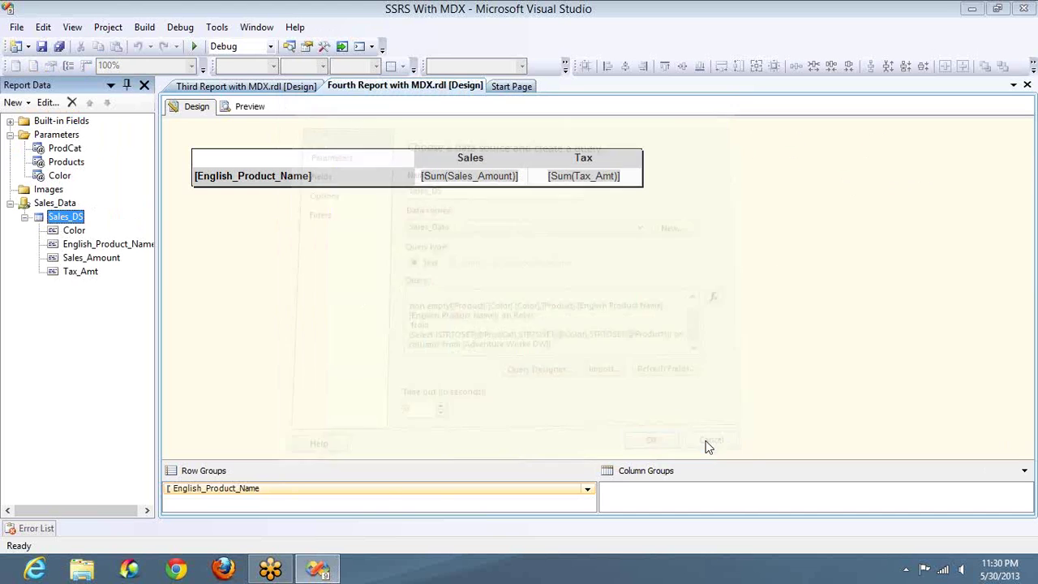
pyautogui.rightClick(46, 204)
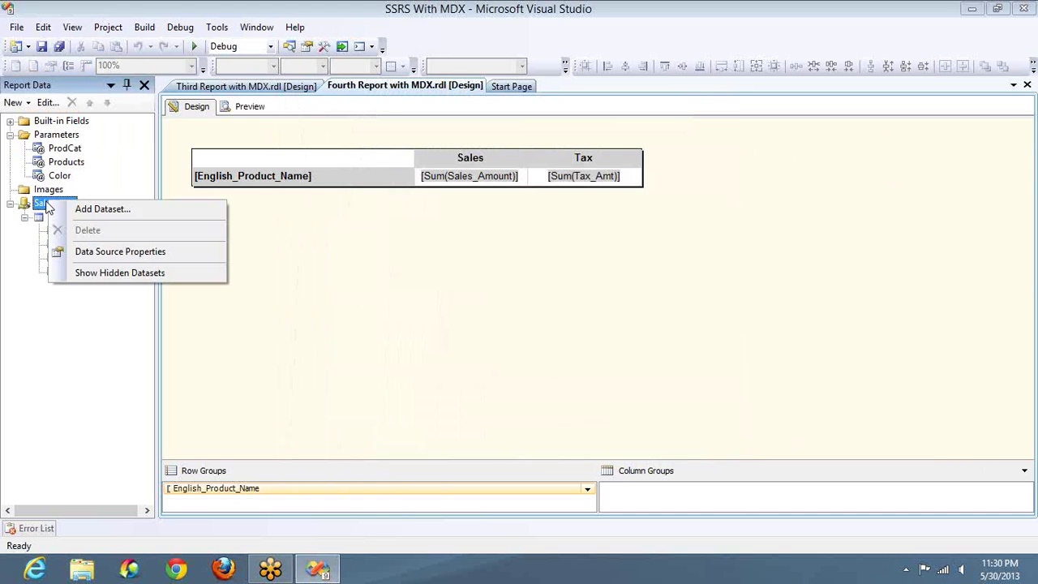
pyautogui.click(109, 274)
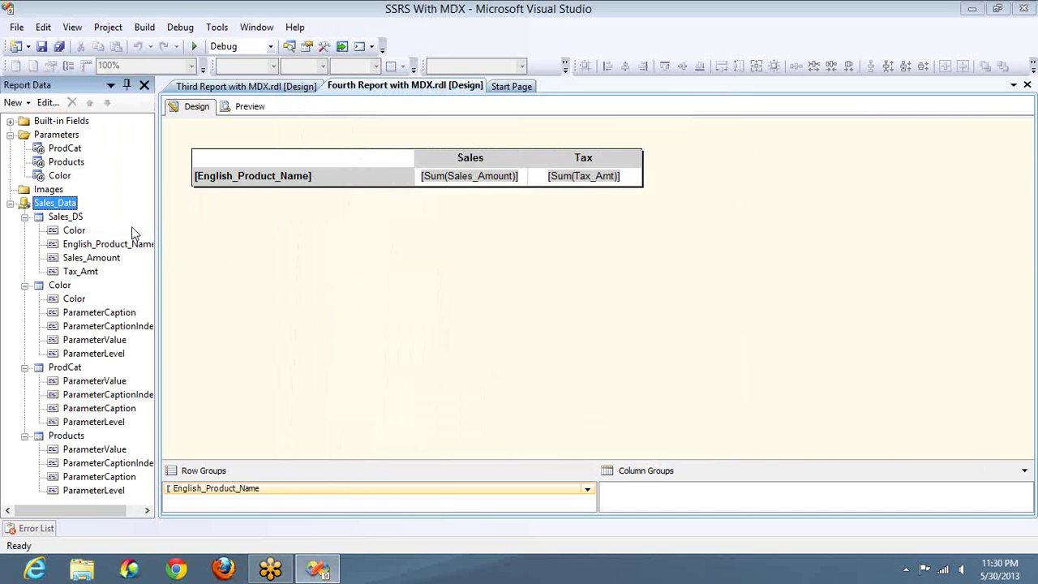
# Inspect the Color, ProdCat and Products datasets alongside their matching parameters.
pyautogui.click(63, 288)
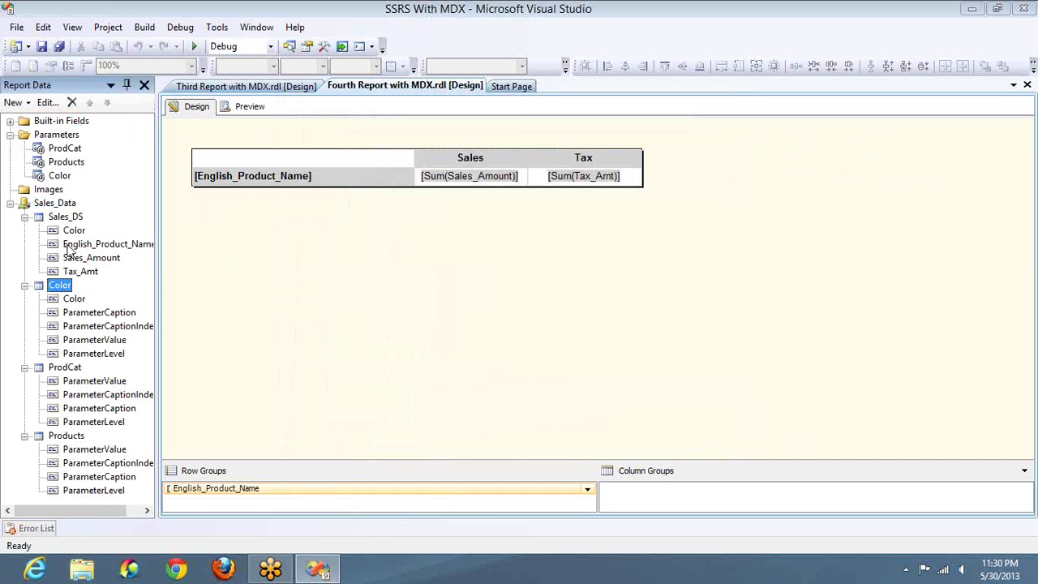
pyautogui.click(66, 189)
pyautogui.click(63, 176)
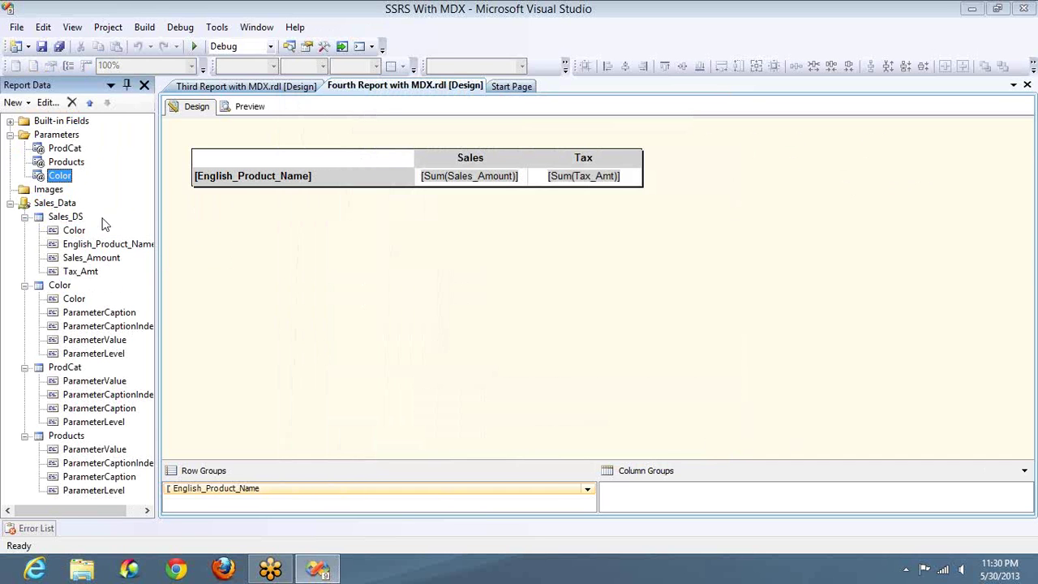
pyautogui.click(73, 368)
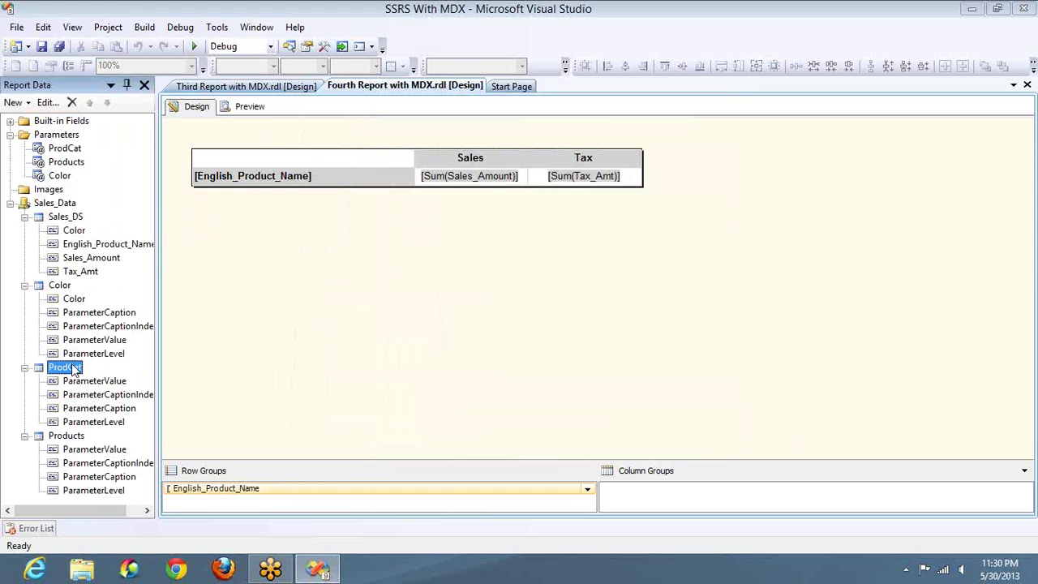
pyautogui.click(63, 149)
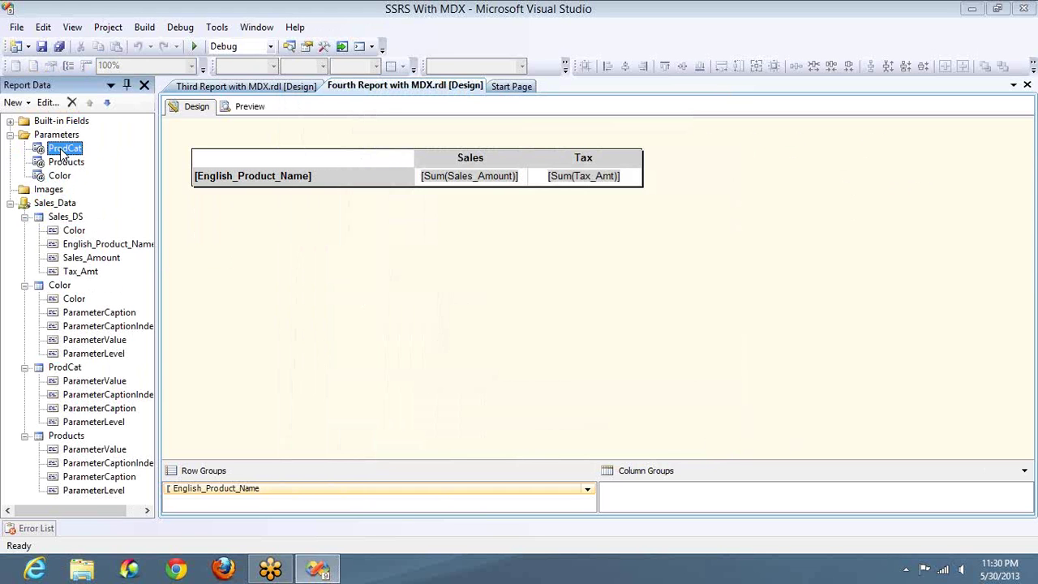
pyautogui.click(67, 436)
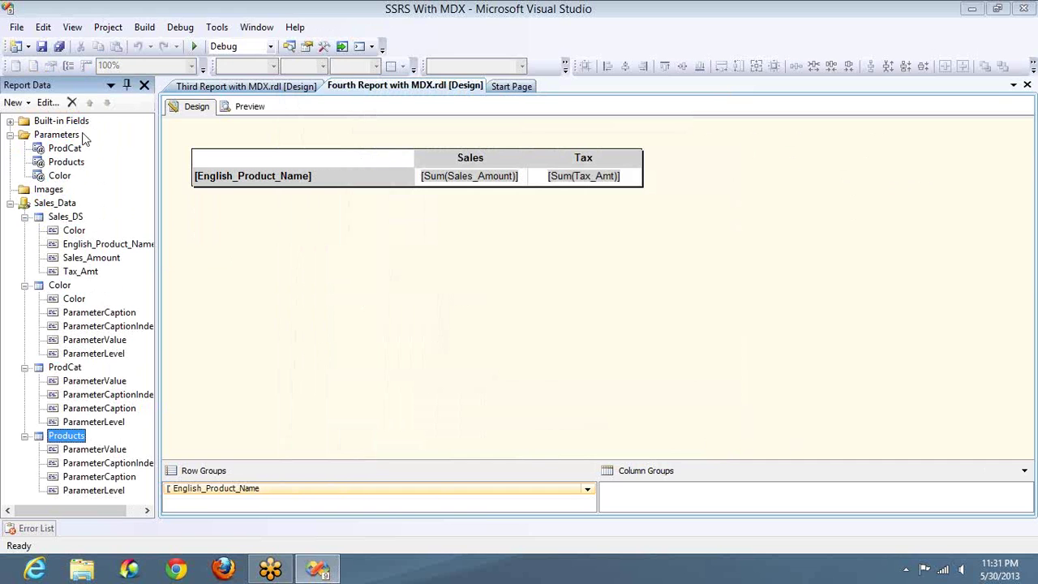
pyautogui.click(75, 164)
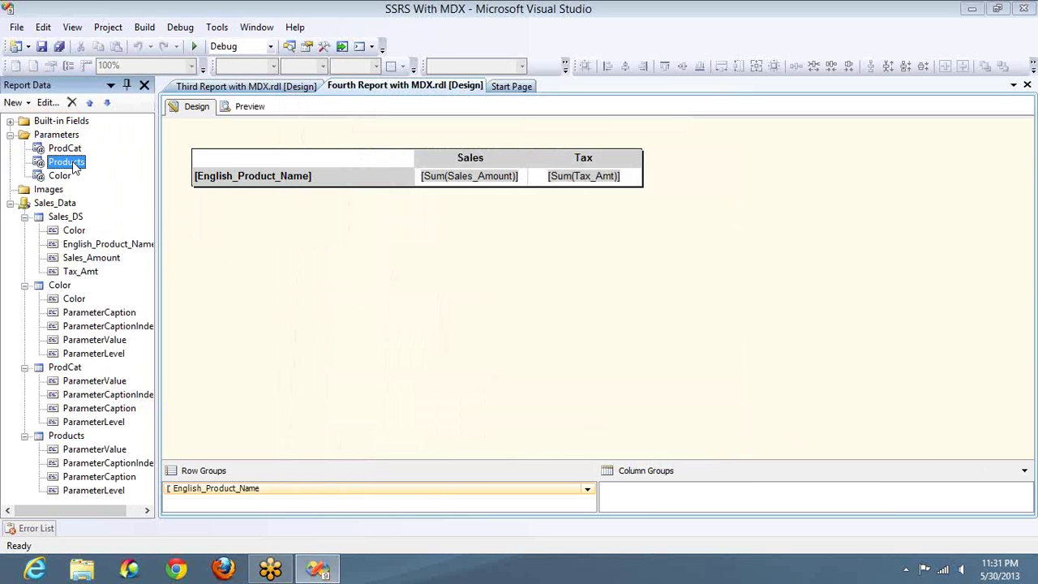
pyautogui.click(63, 151)
pyautogui.click(74, 436)
pyautogui.doubleClick(73, 435)
pyautogui.click(516, 318)
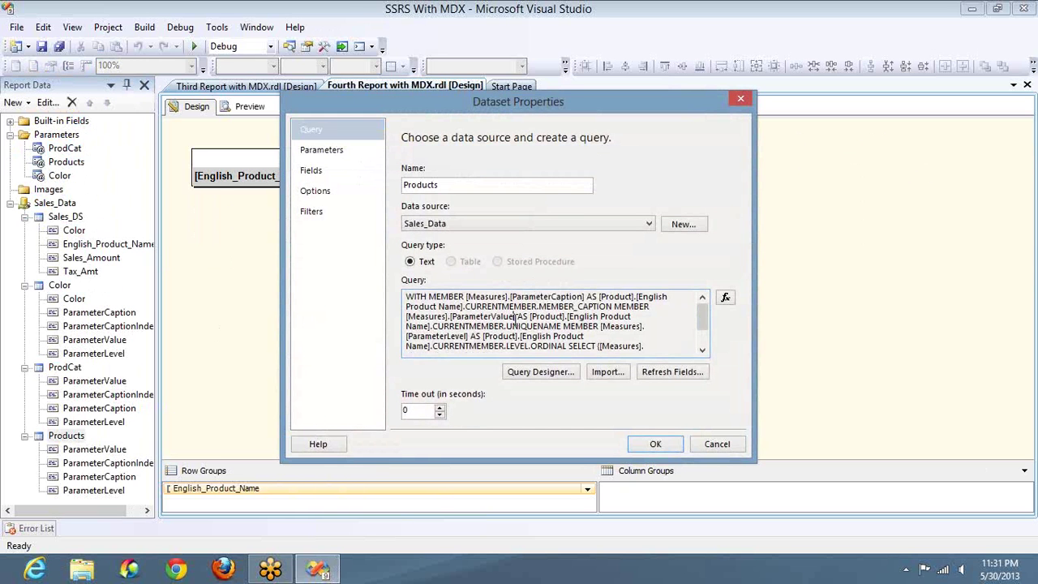
pyautogui.hotkey('ctrl', 'End')
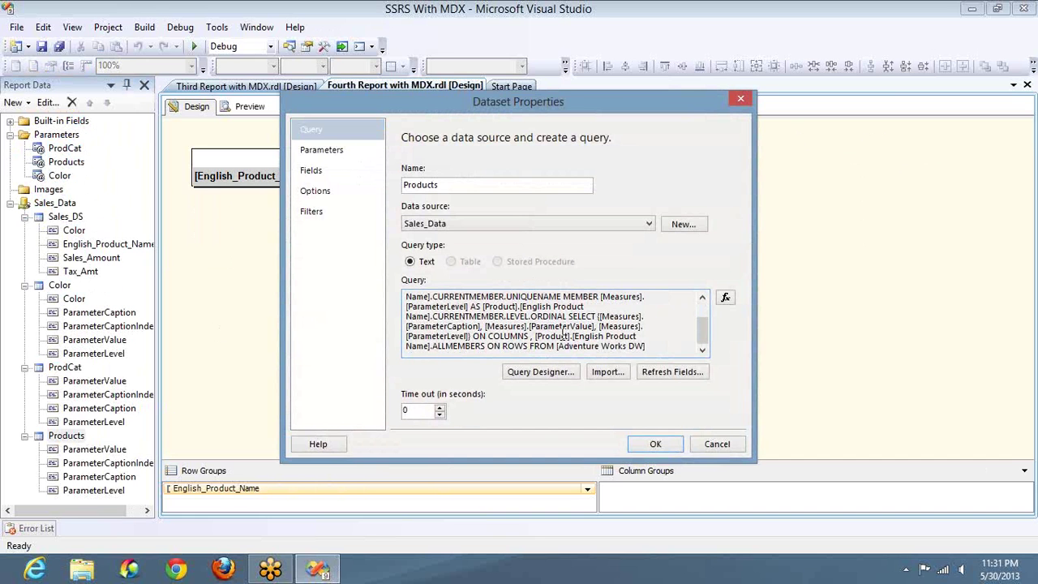
pyautogui.click(541, 372)
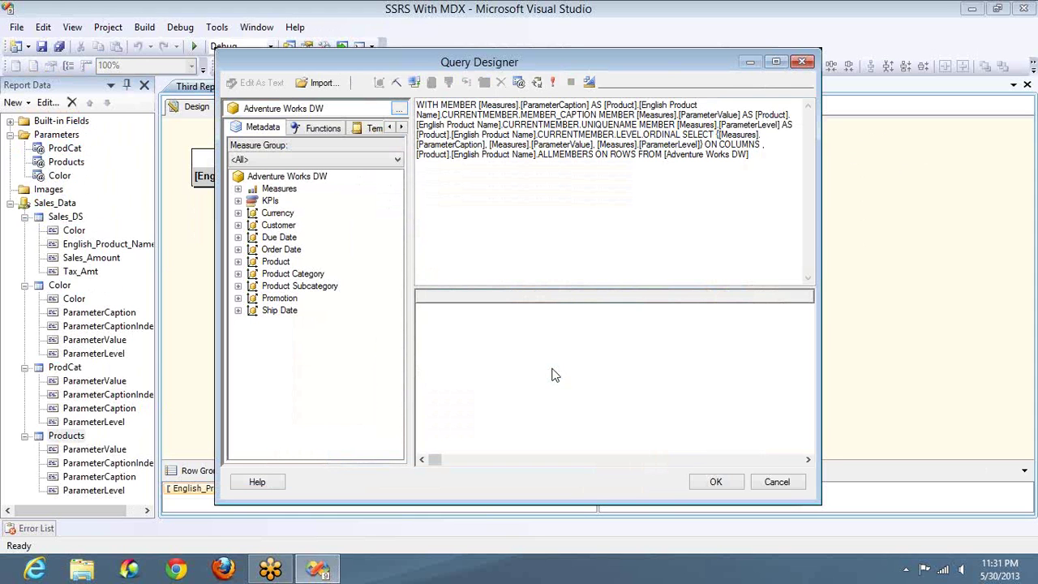
pyautogui.click(771, 491)
pyautogui.click(696, 452)
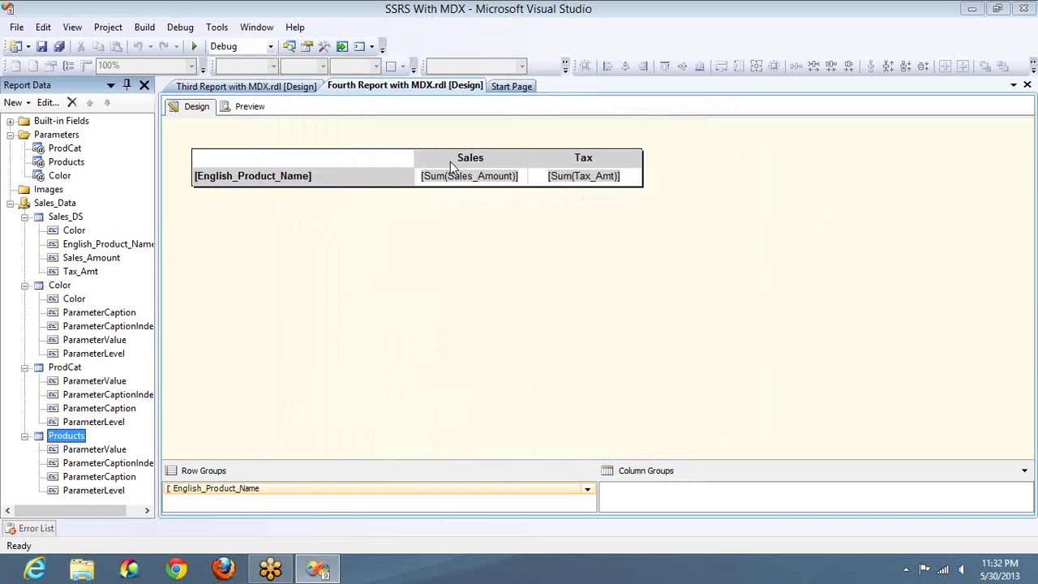
pyautogui.click(409, 177)
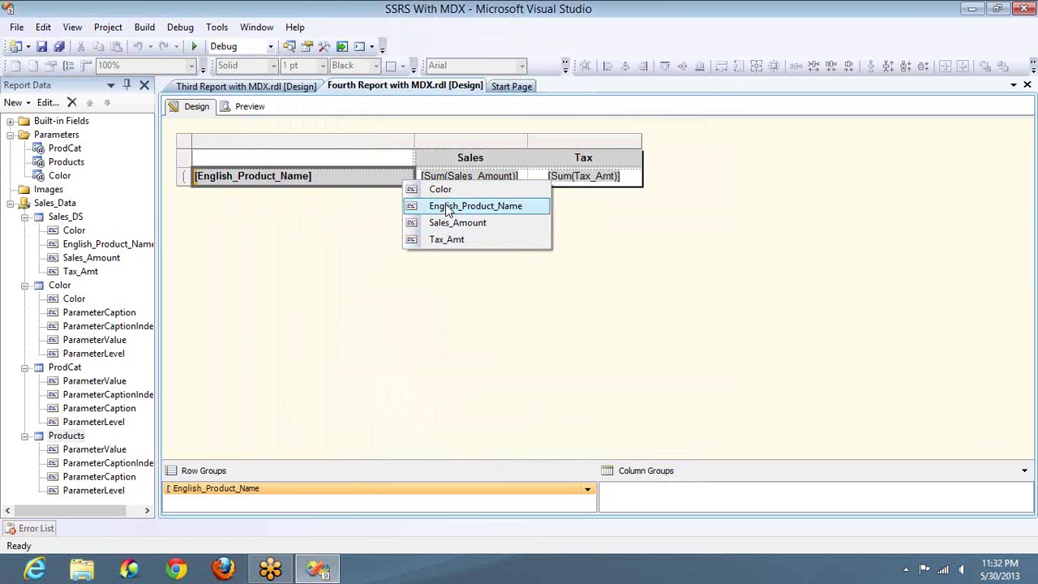
pyautogui.click(335, 217)
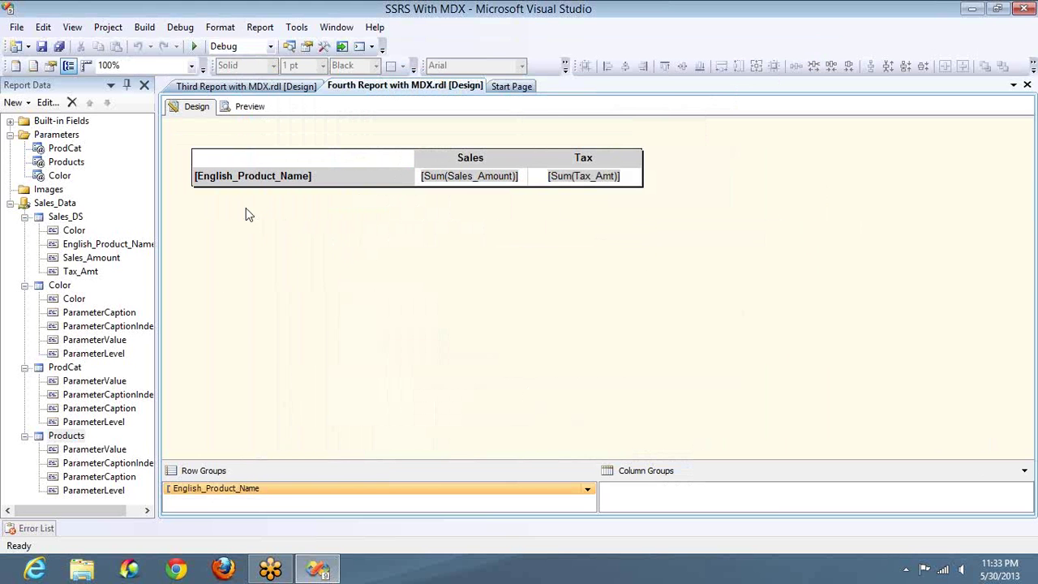
# Open Sales_DS in Query Designer, toggle Design Mode and back, then cancel without saving.
pyautogui.doubleClick(65, 217)
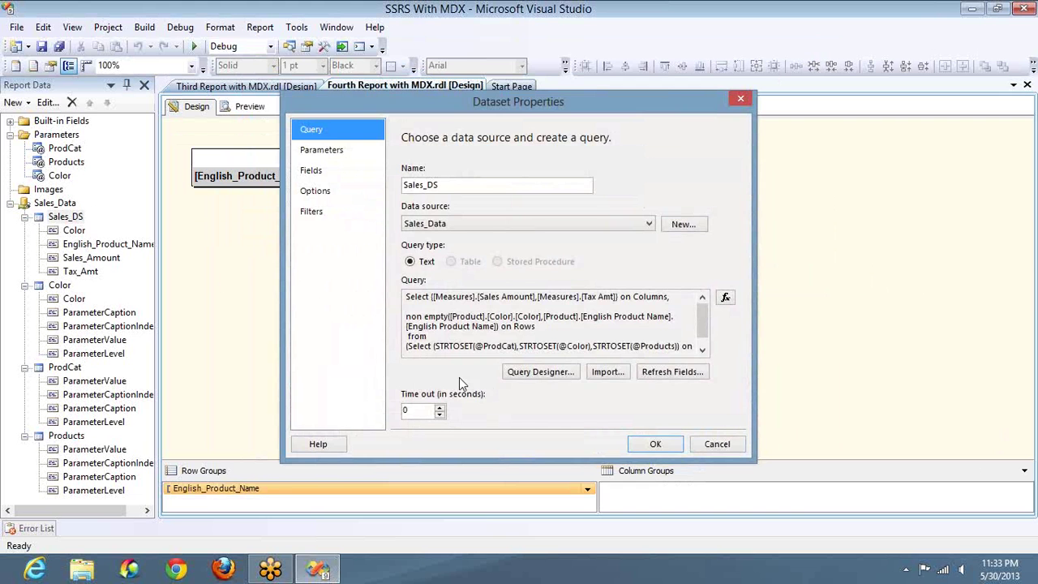
pyautogui.click(520, 378)
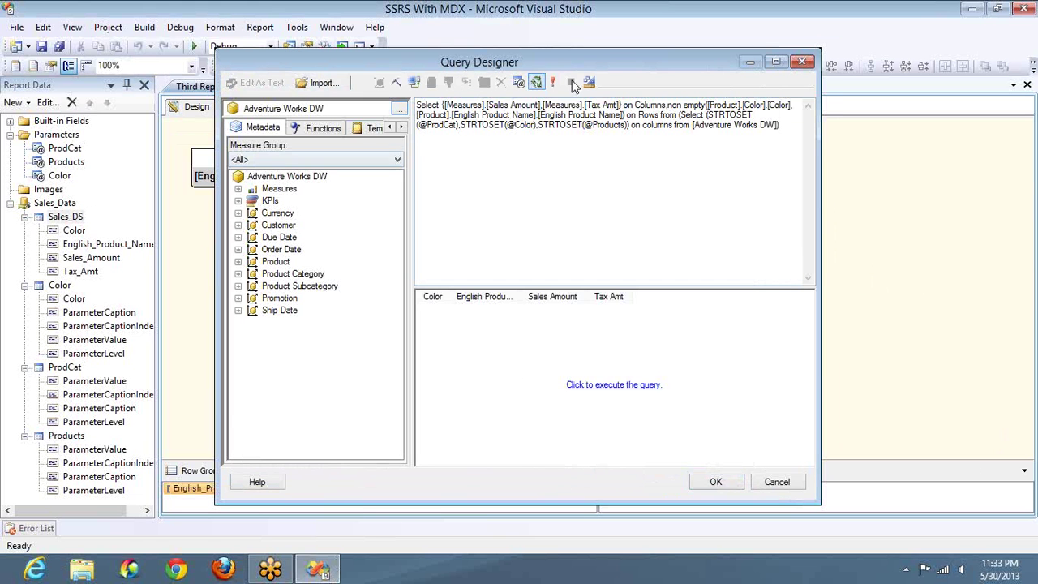
pyautogui.click(589, 83)
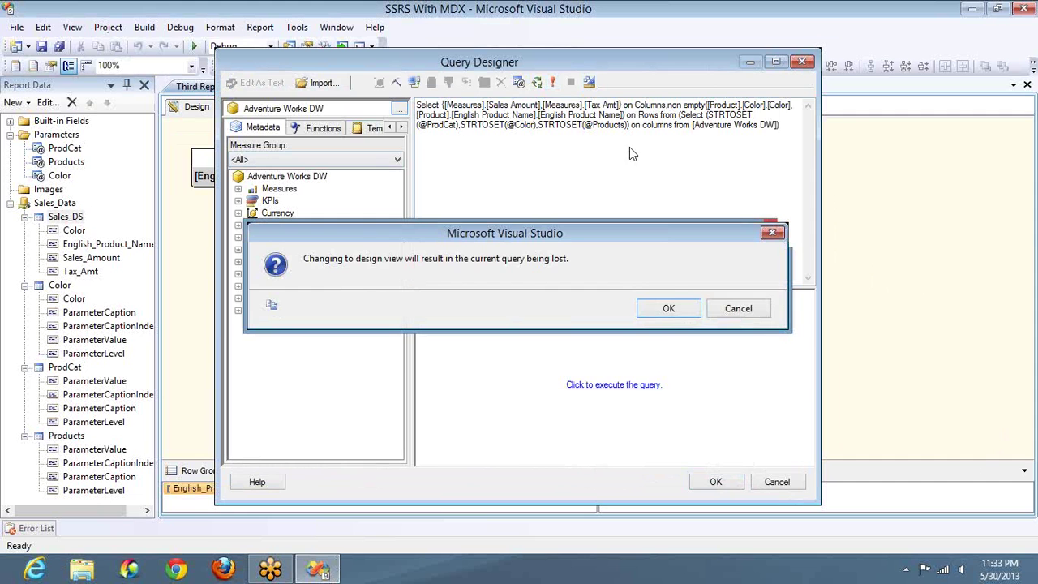
pyautogui.click(671, 309)
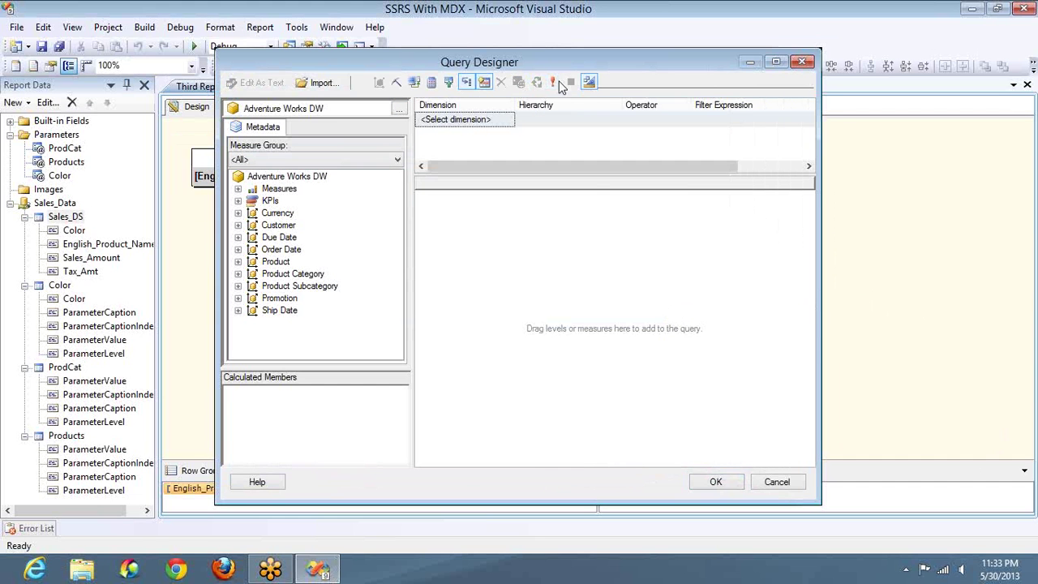
pyautogui.click(589, 83)
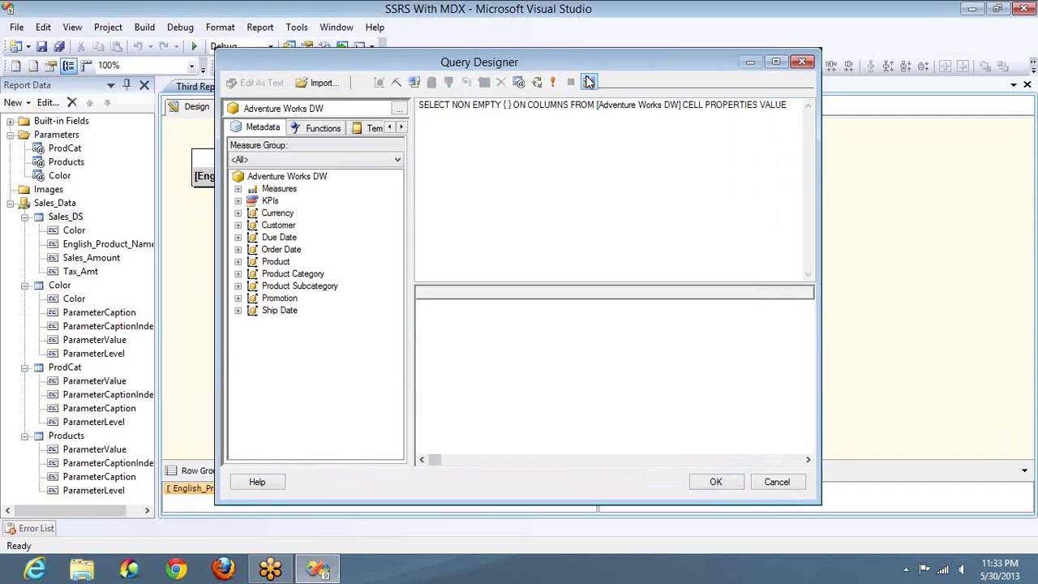
pyautogui.click(769, 485)
# Reopen Query Designer and put the NON EMPTY and FROM clauses on their own lines.
pyautogui.click(547, 378)
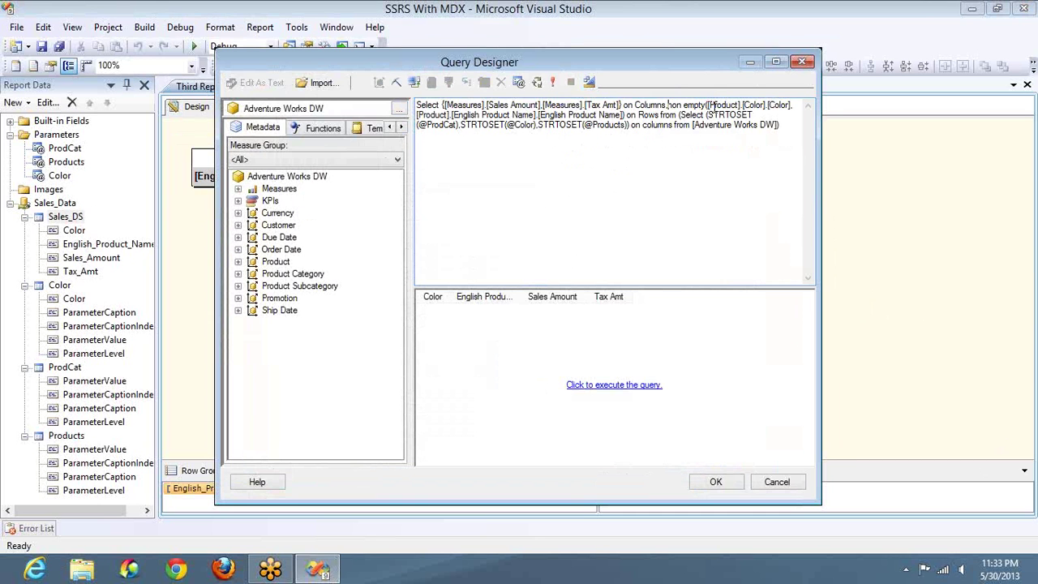
pyautogui.press('Return')
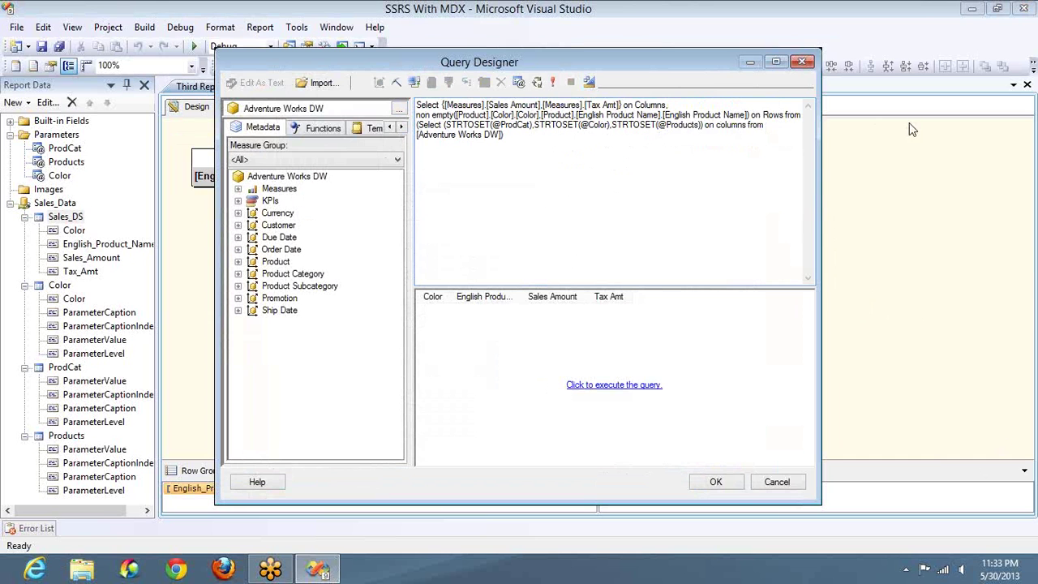
pyautogui.click(786, 115)
pyautogui.press('Return')
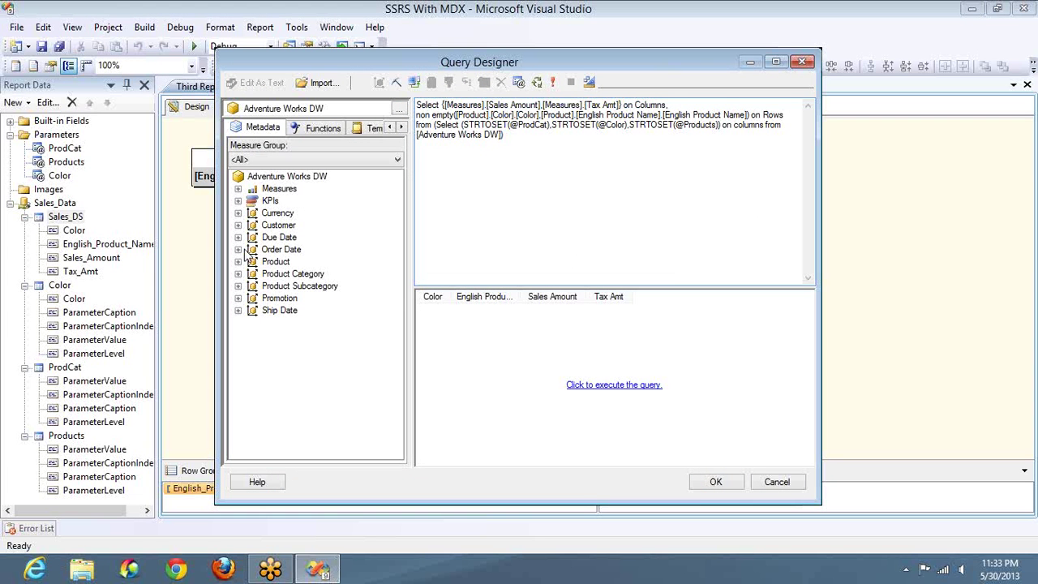
# Add the English Product Category Name level to the query's rows set.
pyautogui.click(238, 274)
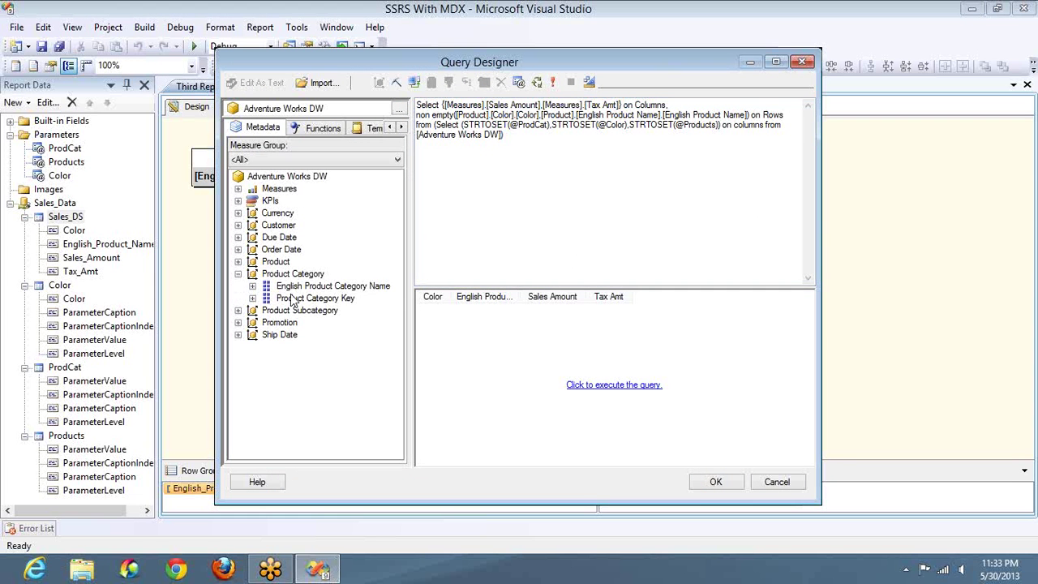
pyautogui.click(253, 287)
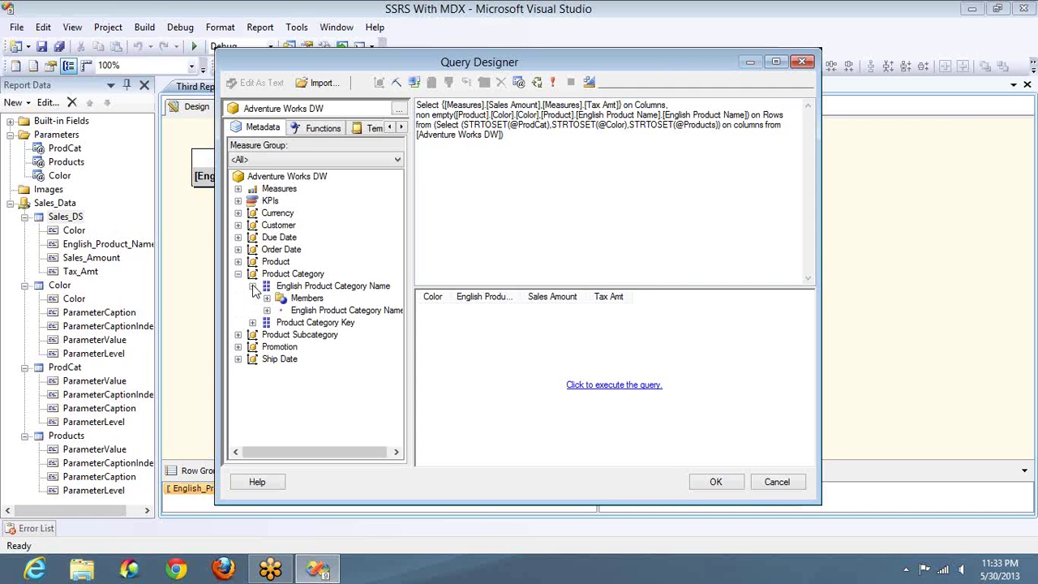
pyautogui.click(333, 313)
pyautogui.moveTo(335, 315); pyautogui.dragTo(455, 116)
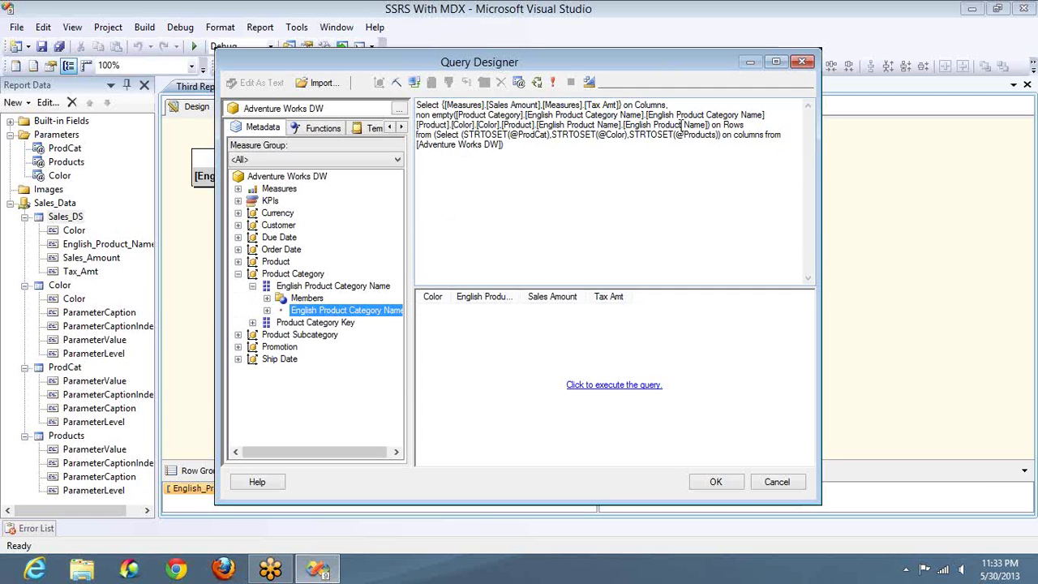
pyautogui.click(771, 115)
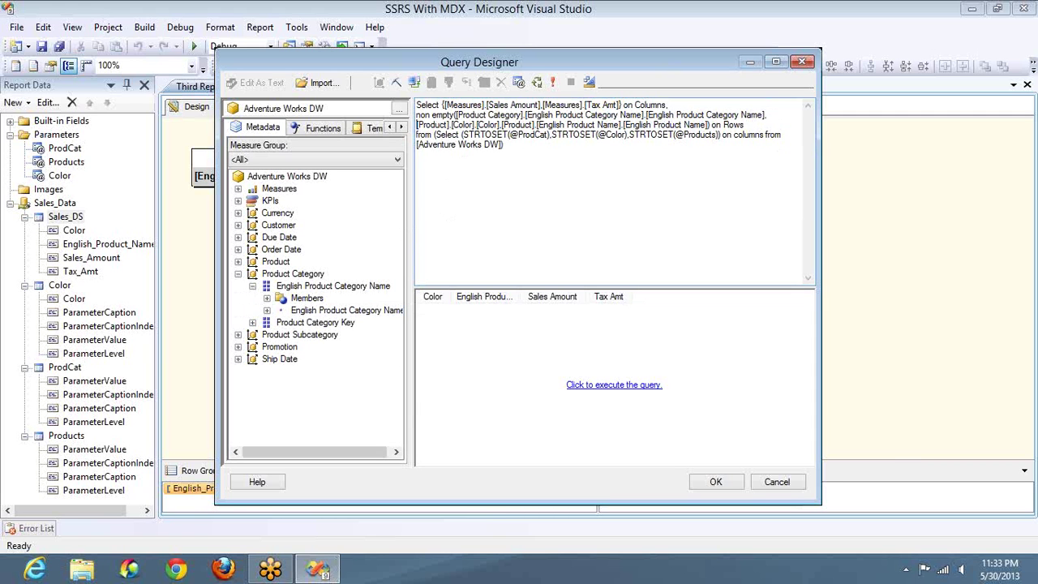
pyautogui.press('Return')
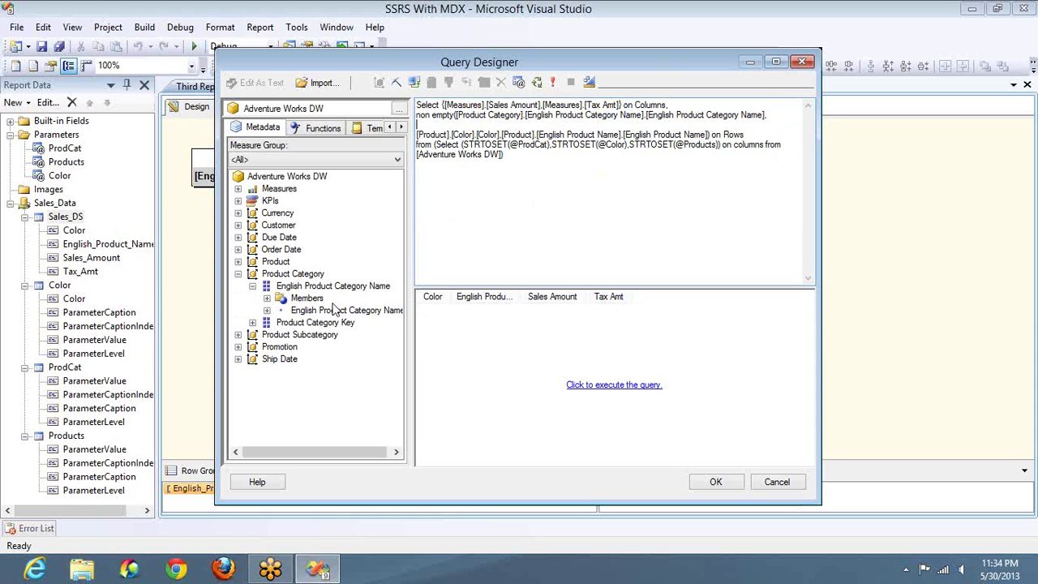
# Insert English Product Subcategory Name into the rows with a comma and execute the query.
pyautogui.click(239, 335)
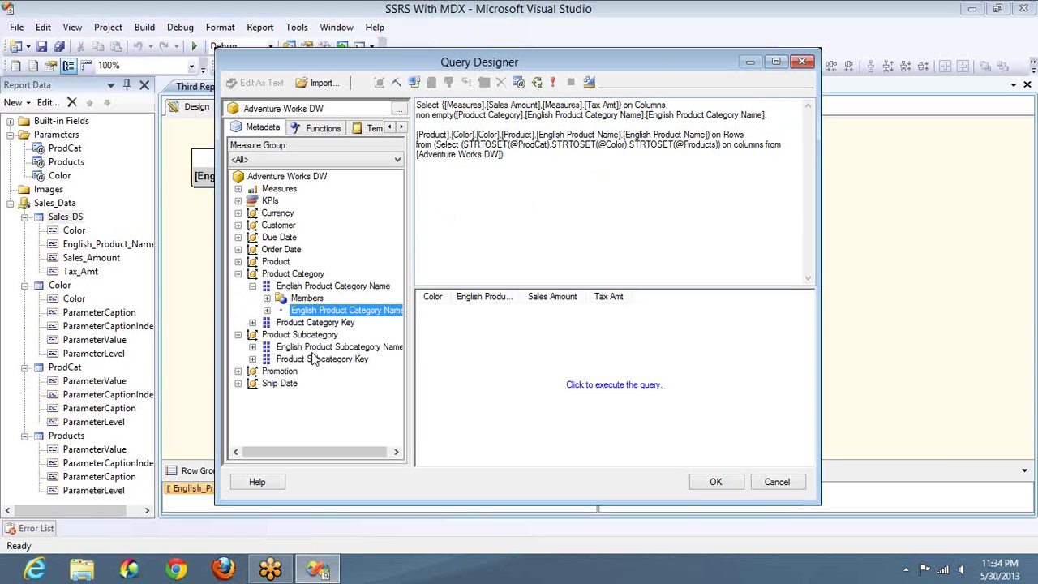
pyautogui.moveTo(331, 355); pyautogui.dragTo(444, 126)
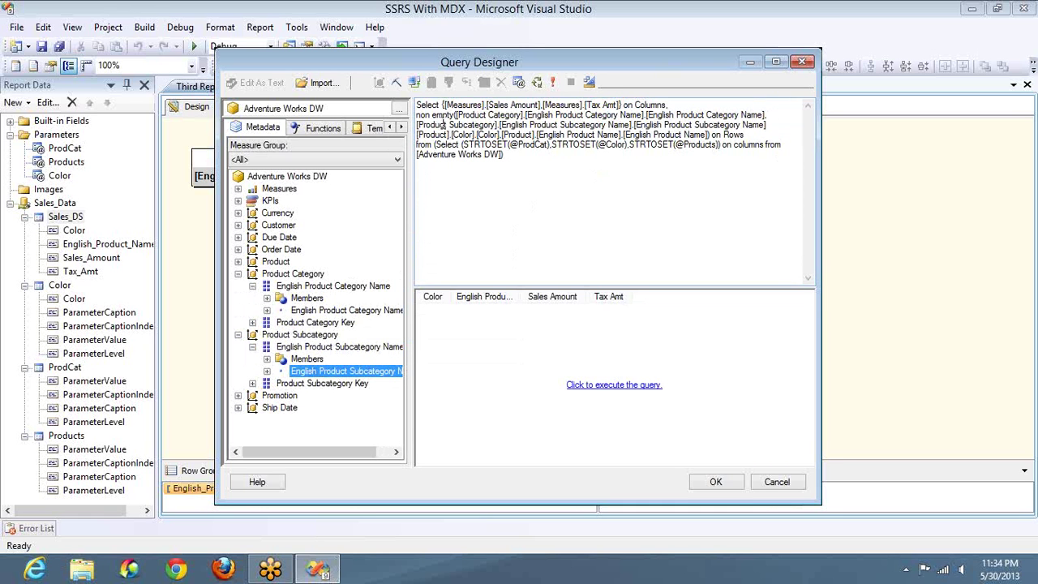
pyautogui.click(780, 123)
pyautogui.write(',')
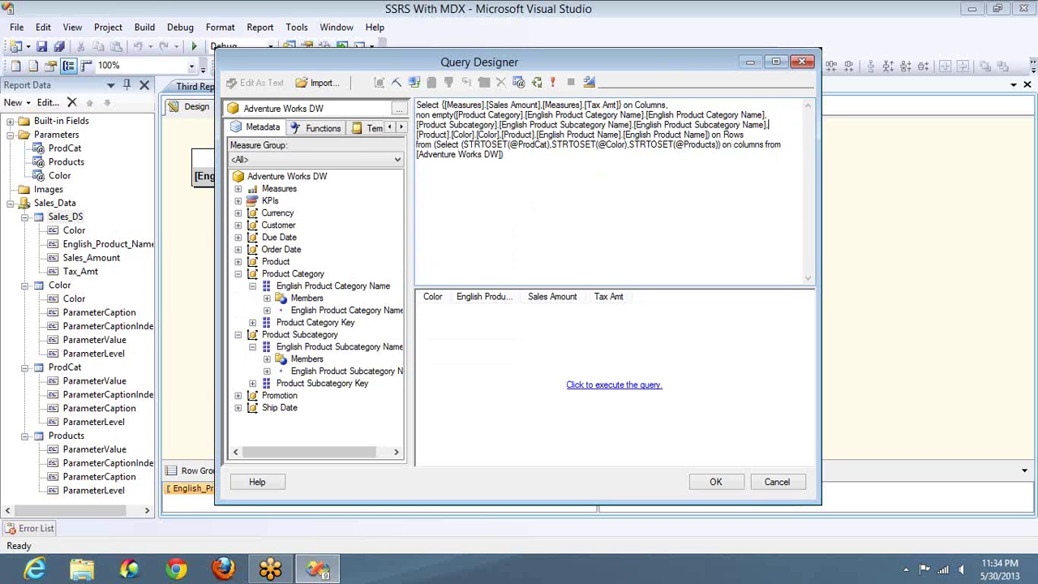
pyautogui.click(553, 81)
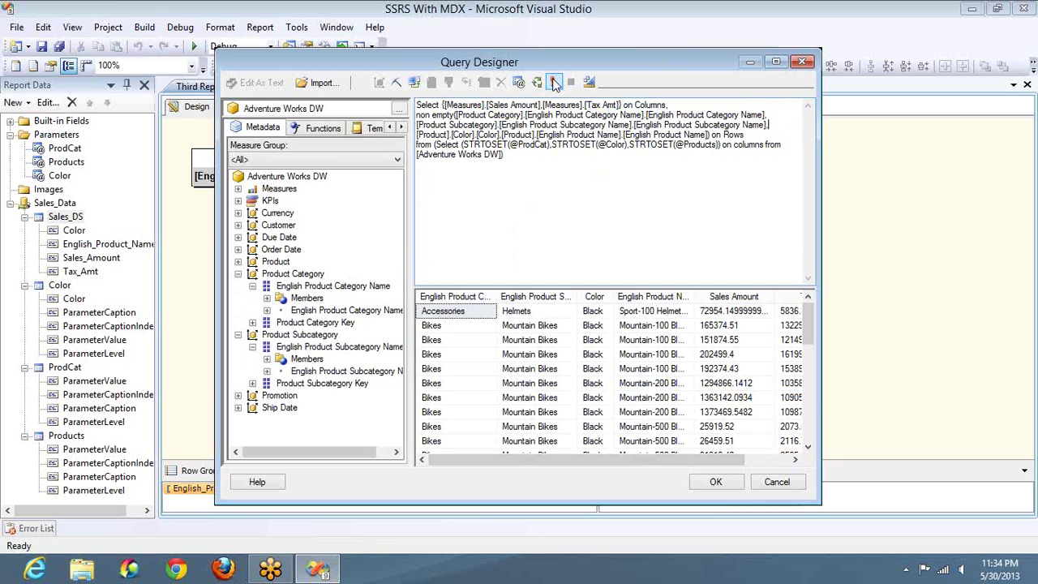
# Save the query, then add Subcategory and Category as parent row groups of English_Product_Name.
pyautogui.click(722, 488)
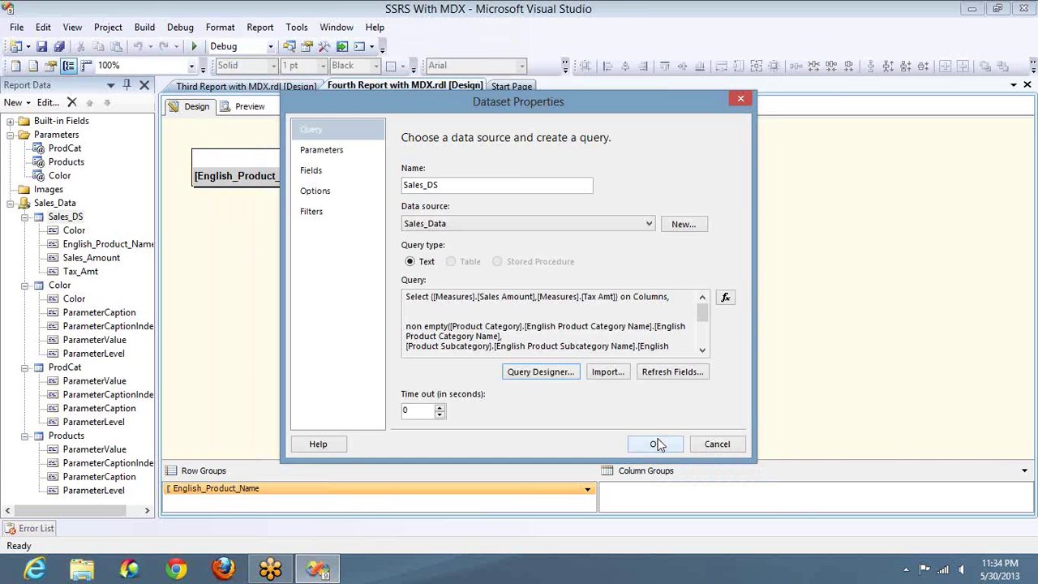
pyautogui.click(661, 440)
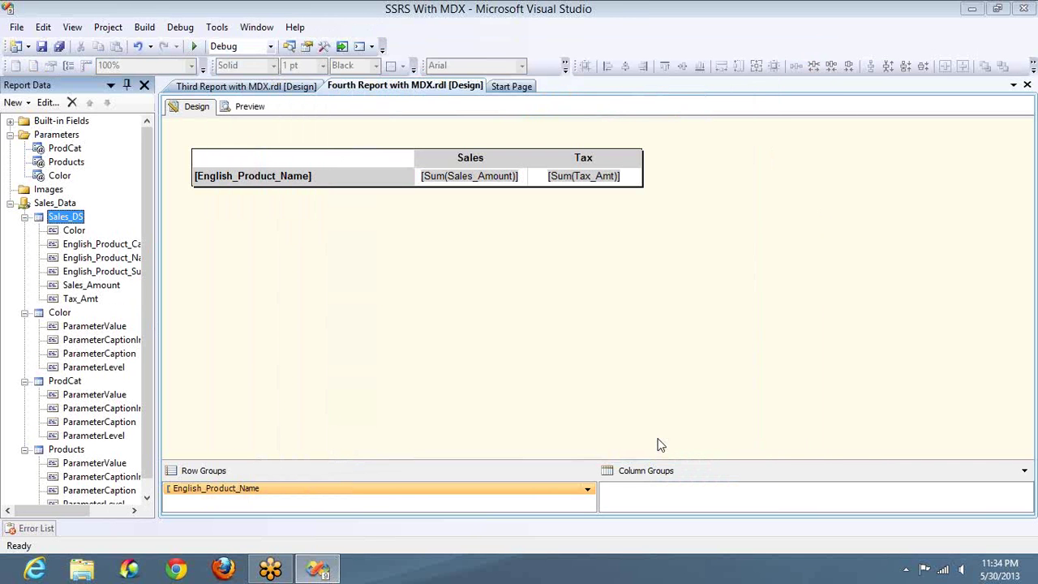
pyautogui.click(362, 183)
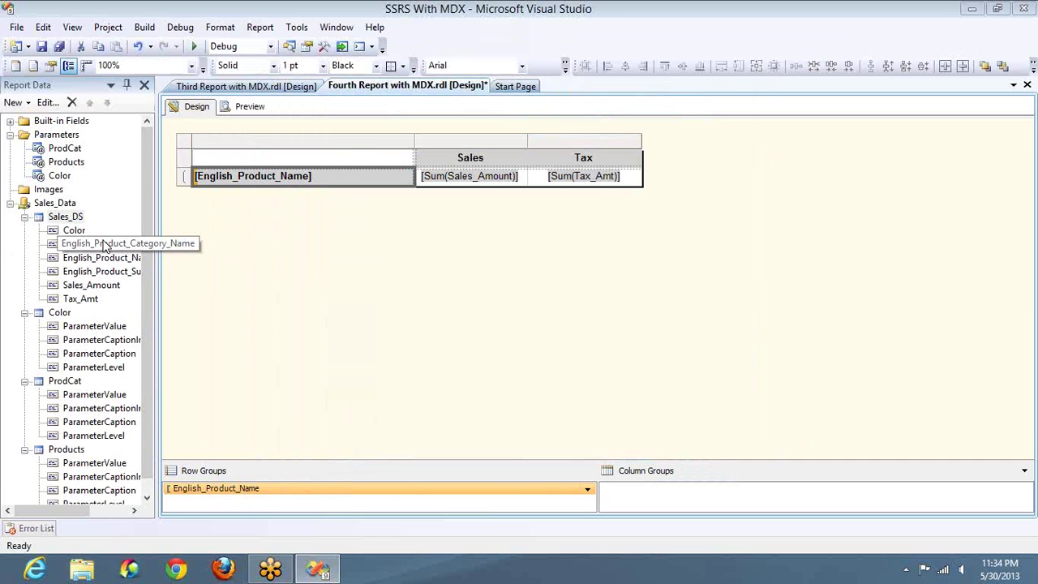
pyautogui.moveTo(104, 278); pyautogui.dragTo(197, 182)
pyautogui.moveTo(107, 254); pyautogui.dragTo(197, 179)
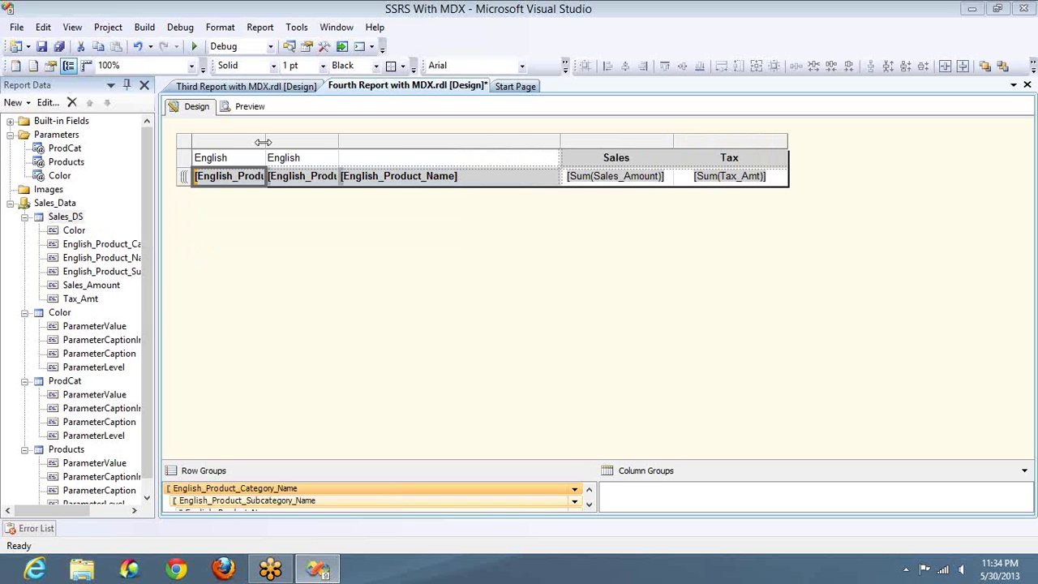
# Widen the category and subcategory columns so their headers fit.
pyautogui.moveTo(261, 142); pyautogui.dragTo(353, 146)
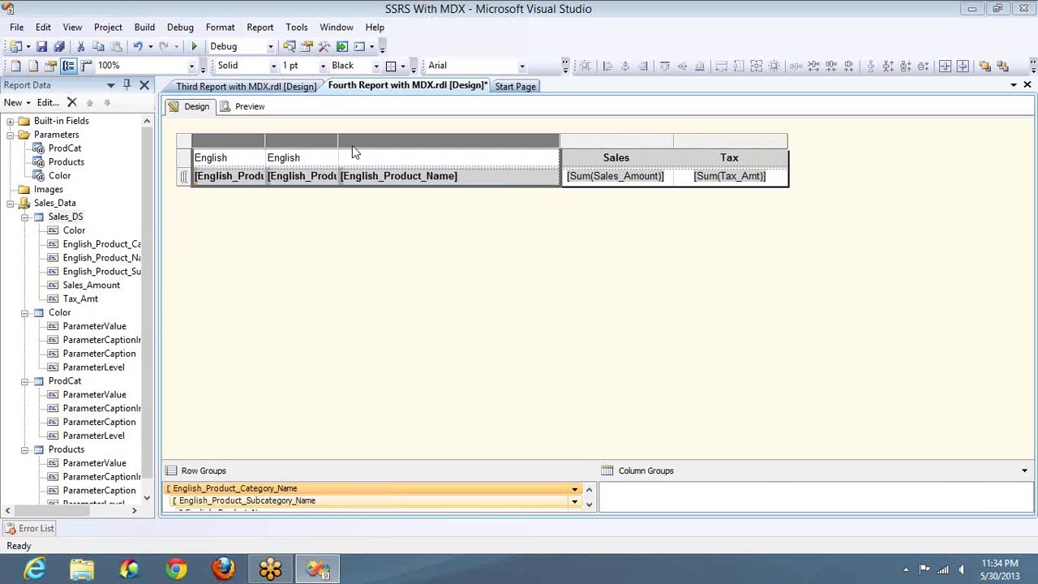
pyautogui.click(339, 243)
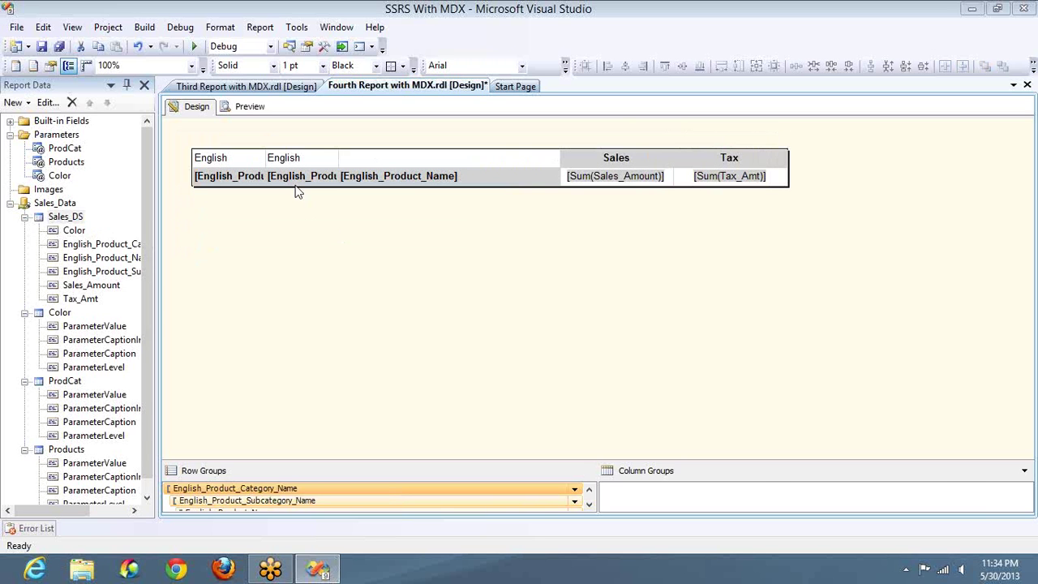
pyautogui.click(253, 168)
pyautogui.moveTo(266, 143); pyautogui.dragTo(332, 143)
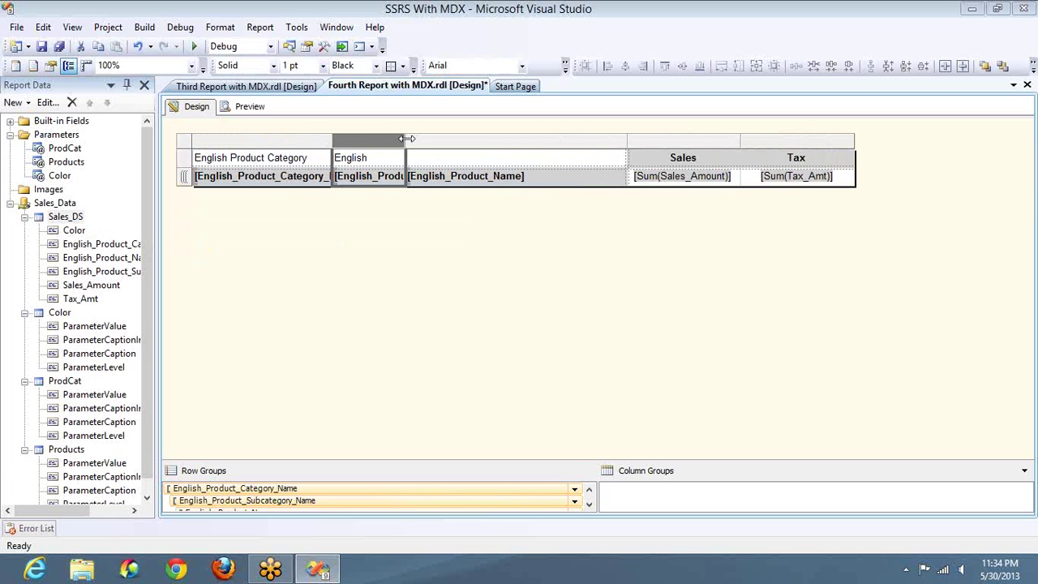
pyautogui.moveTo(407, 138); pyautogui.dragTo(480, 138)
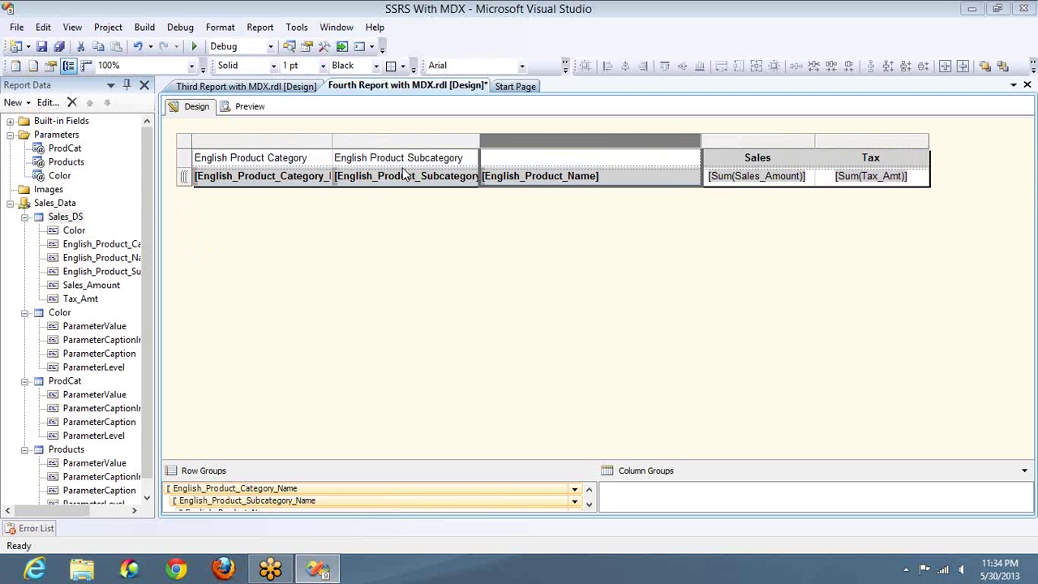
# Clear the text from both group header cells and preview the report.
pyautogui.click(304, 160)
pyautogui.click(438, 160)
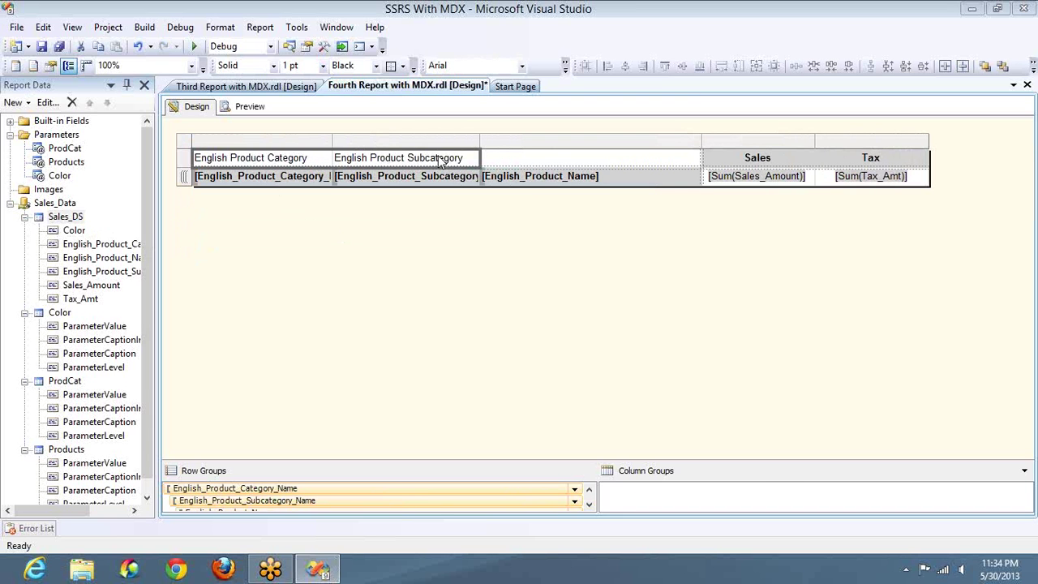
pyautogui.press('Delete')
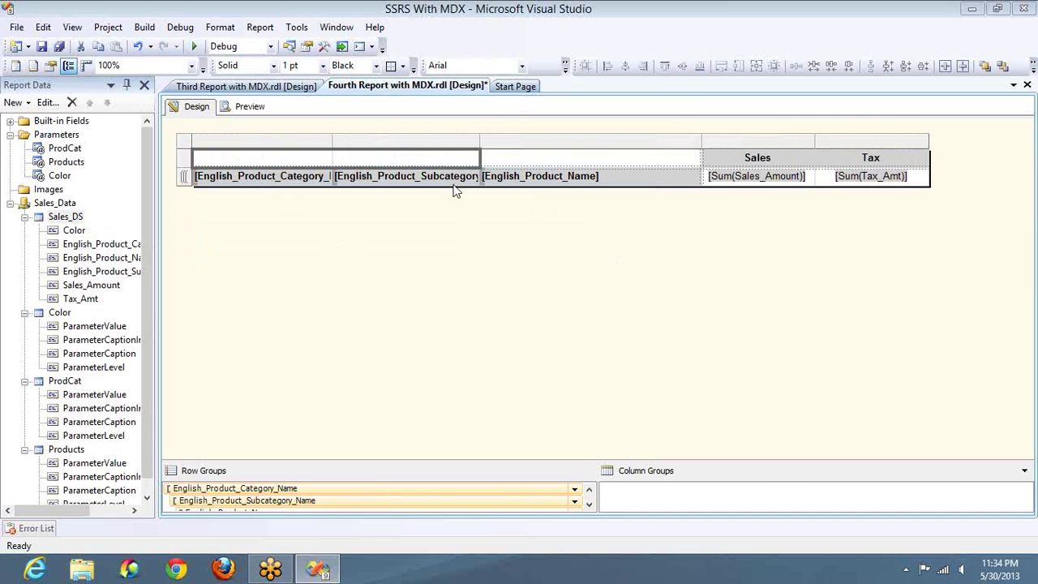
pyautogui.click(240, 106)
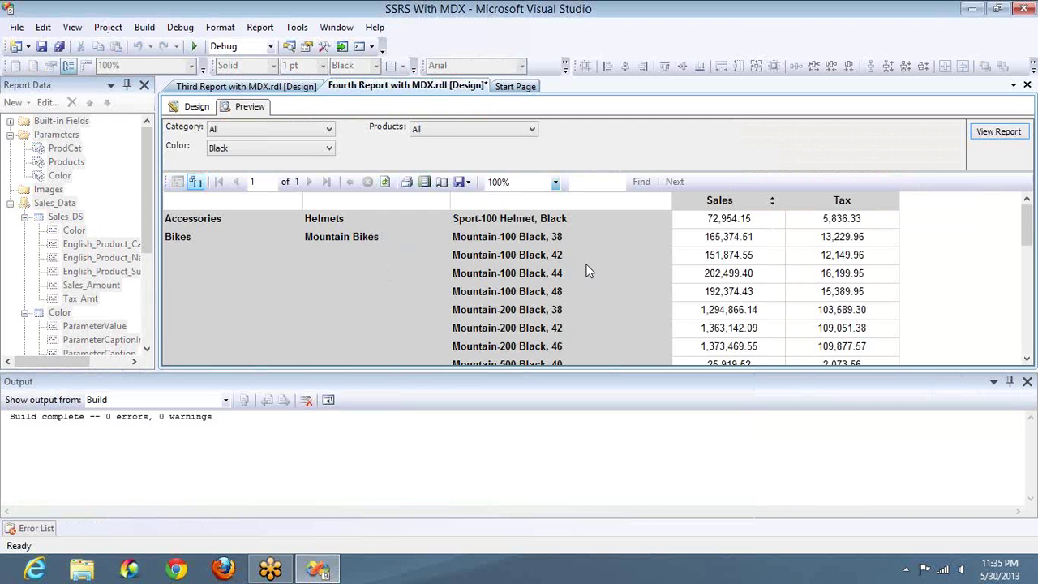
# Set the Color parameter to (Select All), rerun the report, and close the Output panel.
pyautogui.click(328, 148)
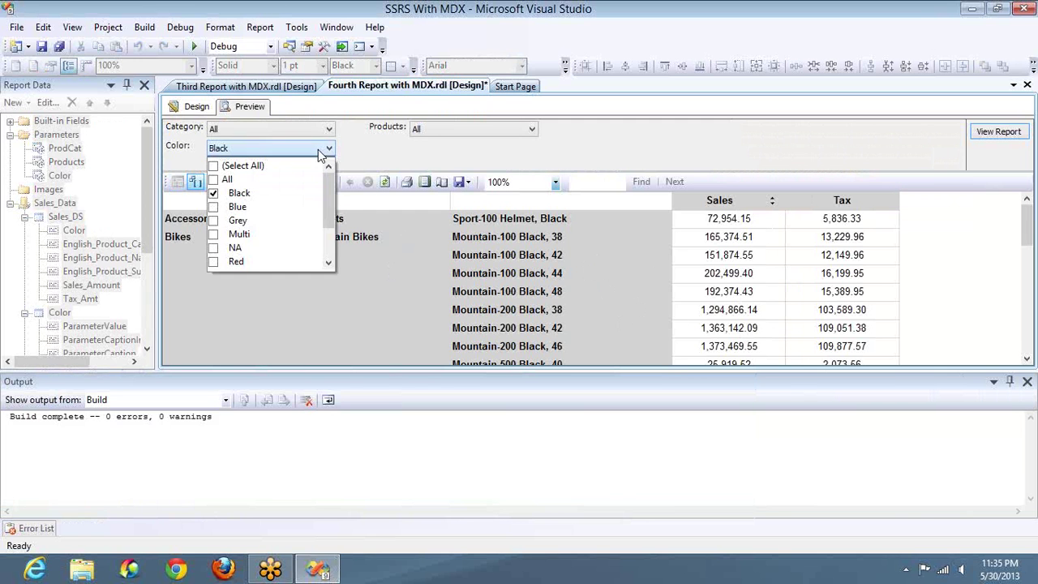
pyautogui.click(215, 167)
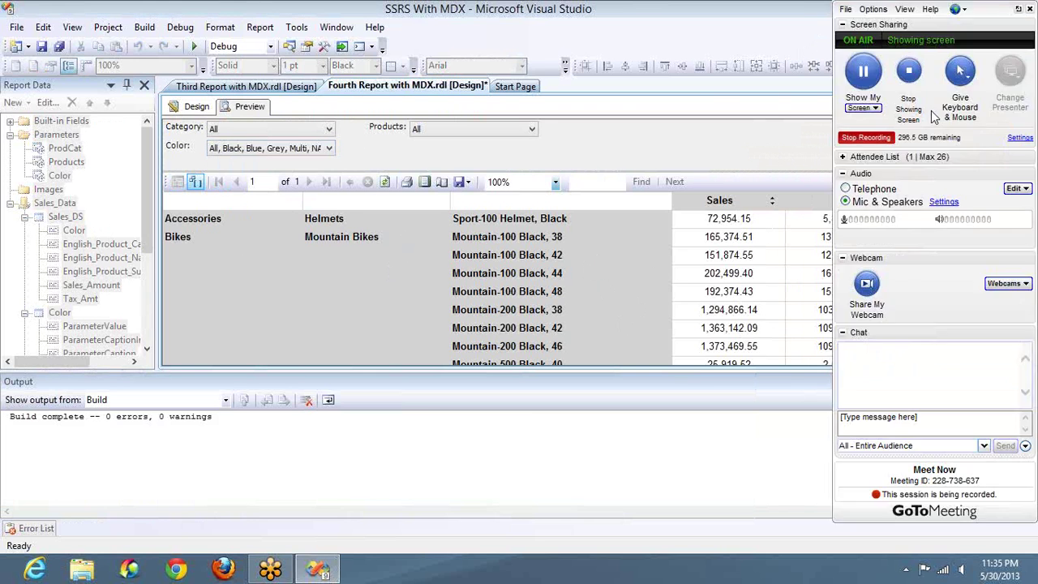
pyautogui.click(996, 132)
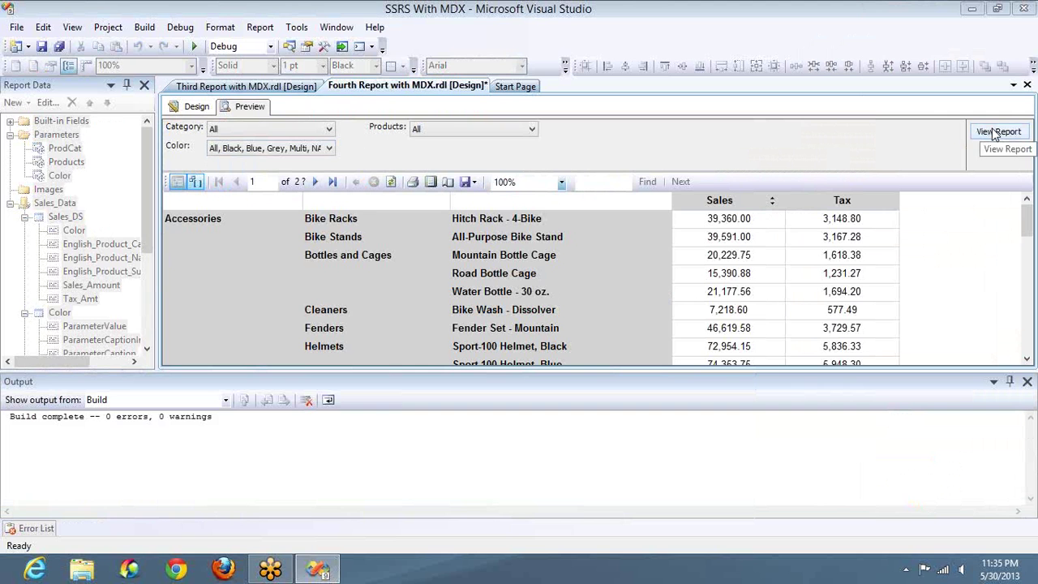
pyautogui.click(1026, 382)
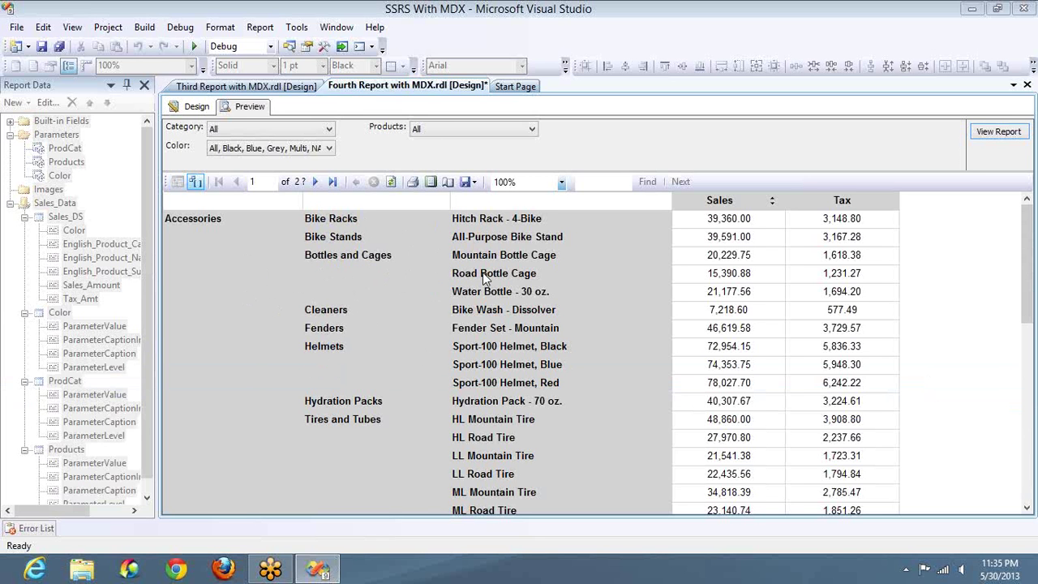
pyautogui.click(230, 152)
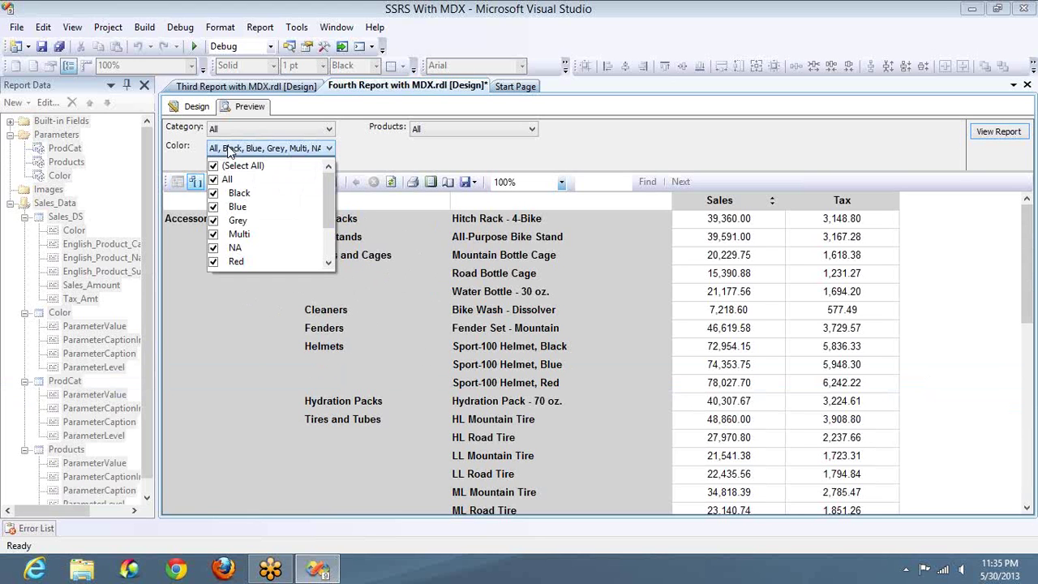
pyautogui.click(199, 109)
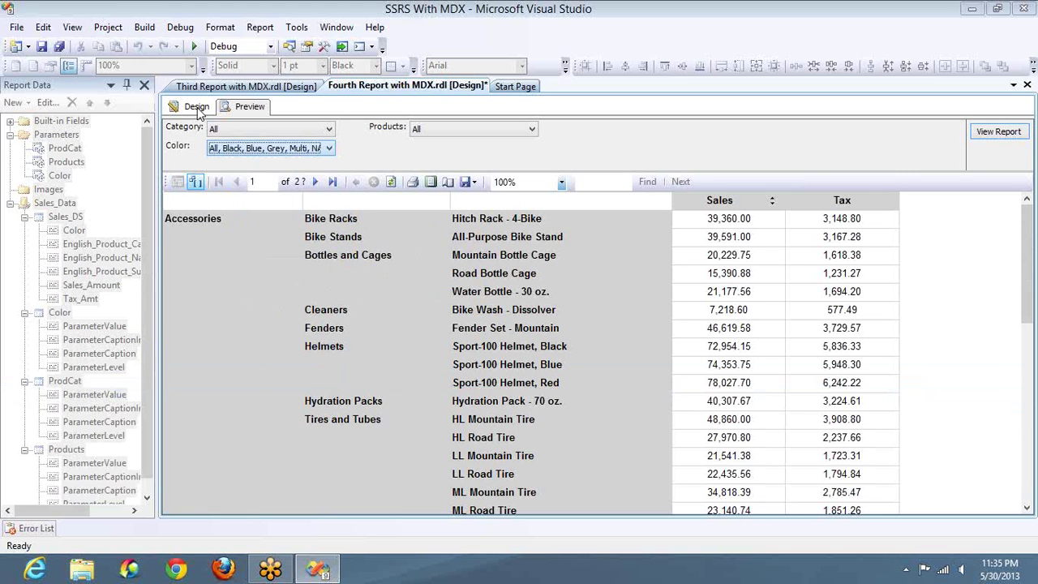
# Change the Color parameter's default value from Black to All].
pyautogui.click(197, 107)
pyautogui.click(60, 176)
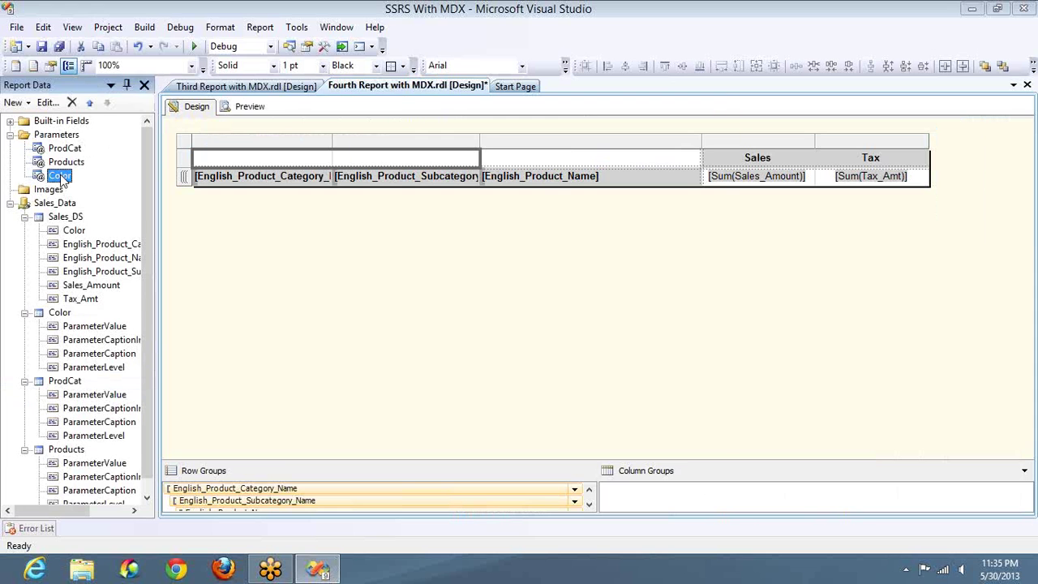
pyautogui.doubleClick(60, 176)
pyautogui.click(343, 173)
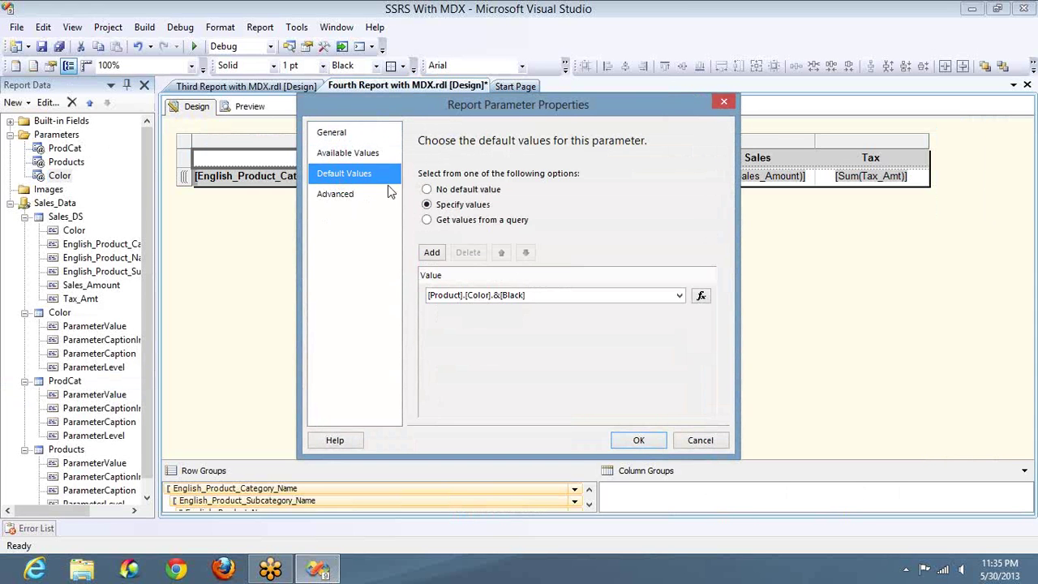
pyautogui.click(532, 295)
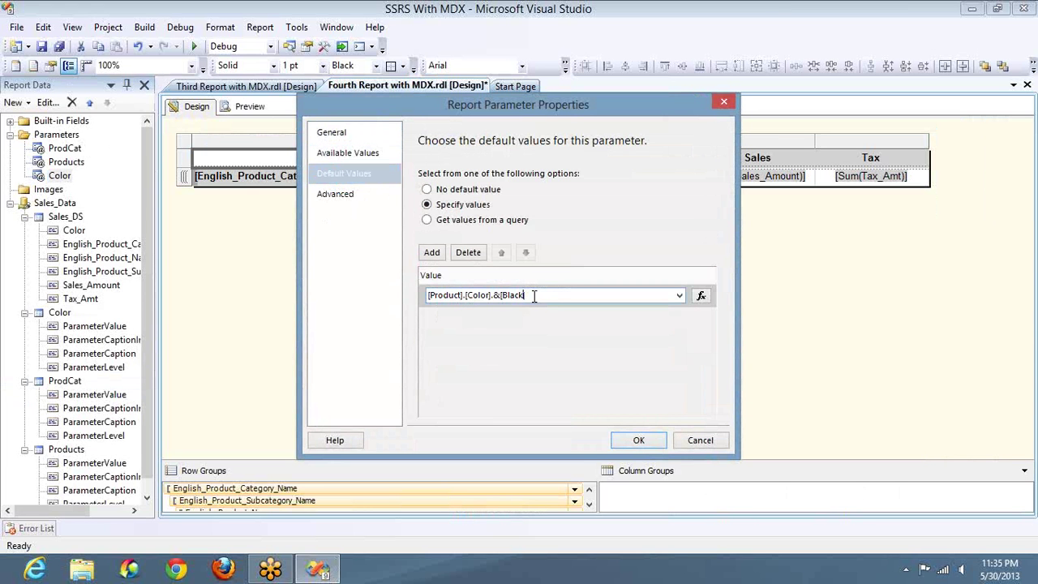
pyautogui.press('BackSpace')
pyautogui.press('BackSpace')
pyautogui.press('BackSpace')
pyautogui.press('BackSpace')
pyautogui.press('BackSpace')
pyautogui.write('All]')
pyautogui.click(638, 439)
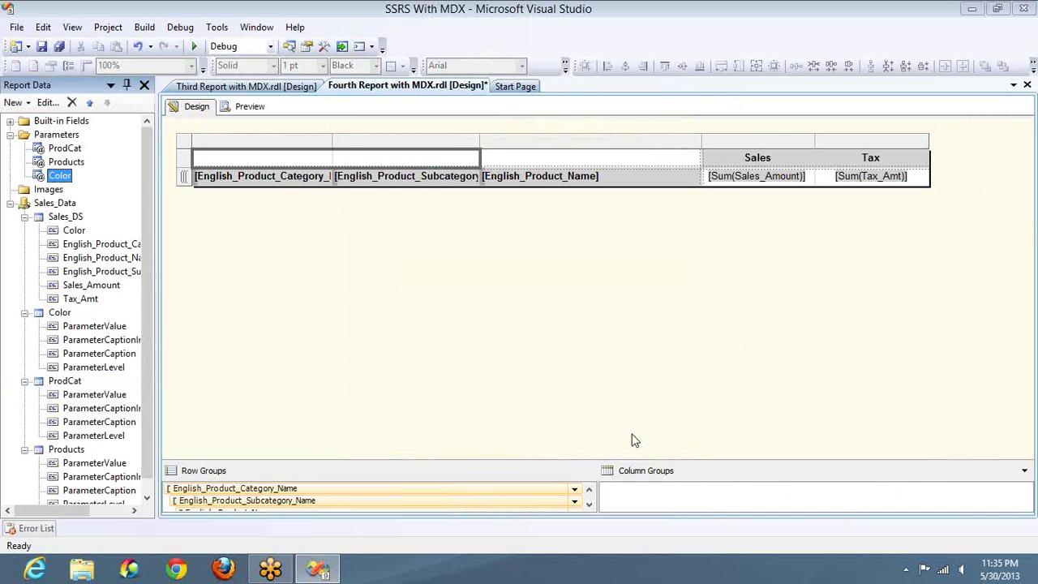
# Preview the report and check which colours are selected by default.
pyautogui.click(242, 108)
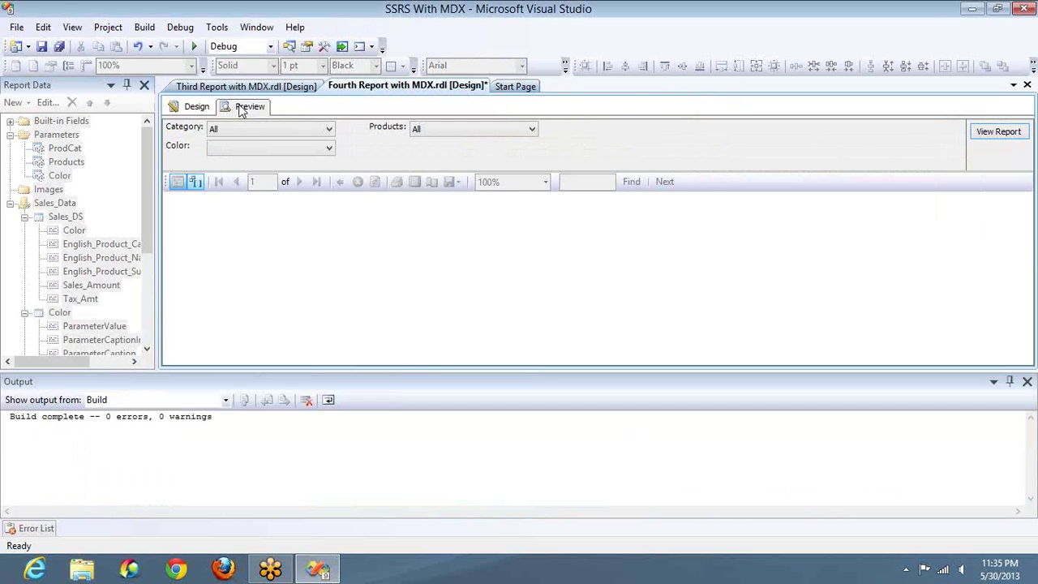
pyautogui.click(260, 148)
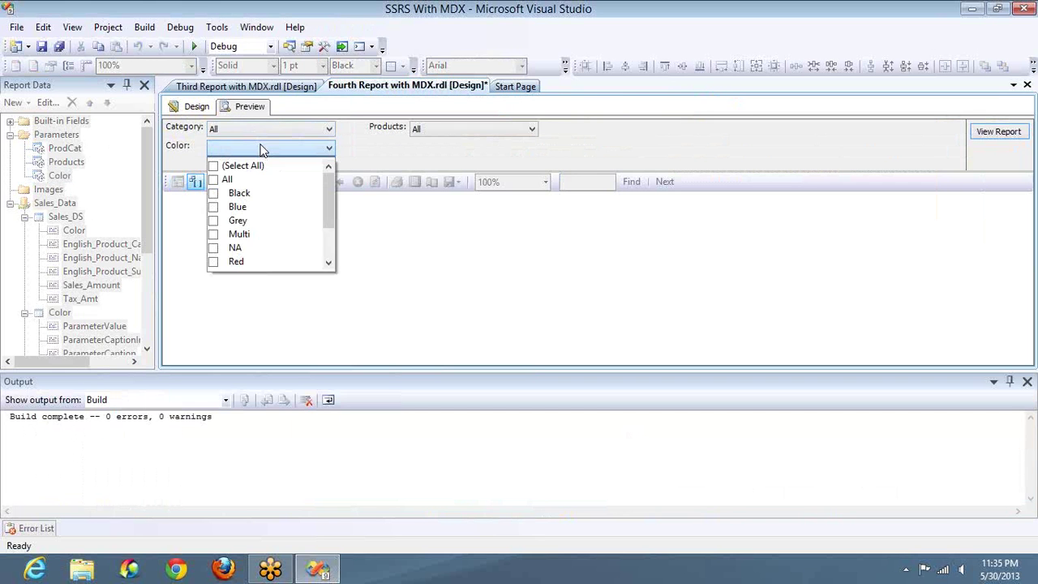
pyautogui.click(261, 148)
pyautogui.click(195, 106)
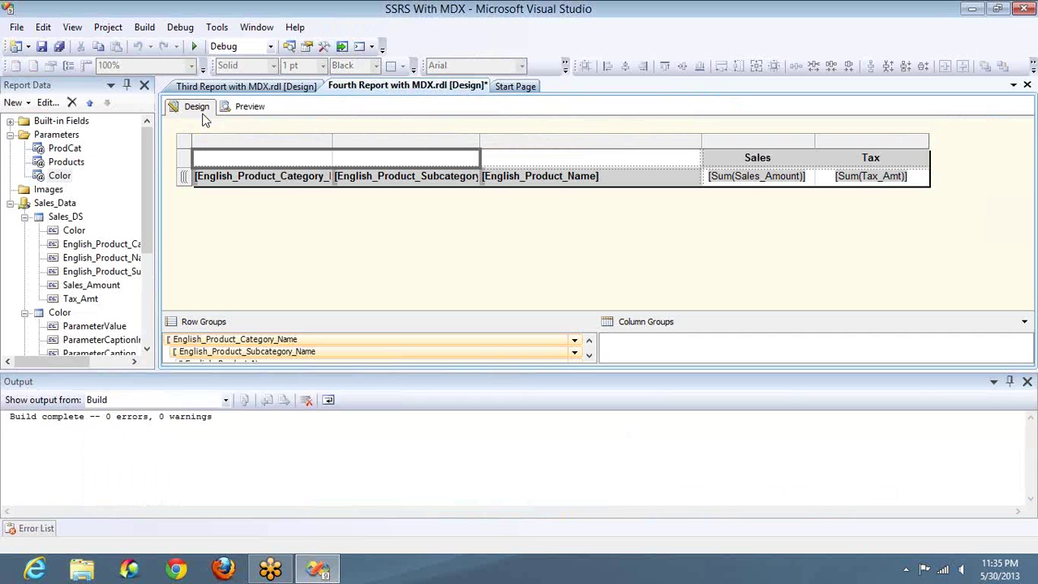
# Delete the ampersand so the Color default becomes [Product].[Color].[All].
pyautogui.doubleClick(60, 176)
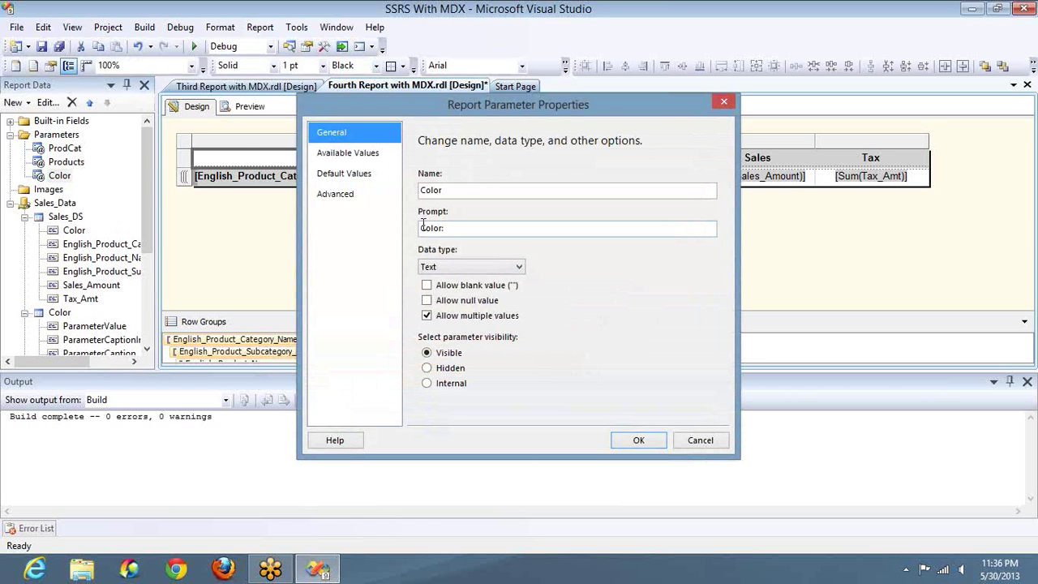
pyautogui.click(355, 172)
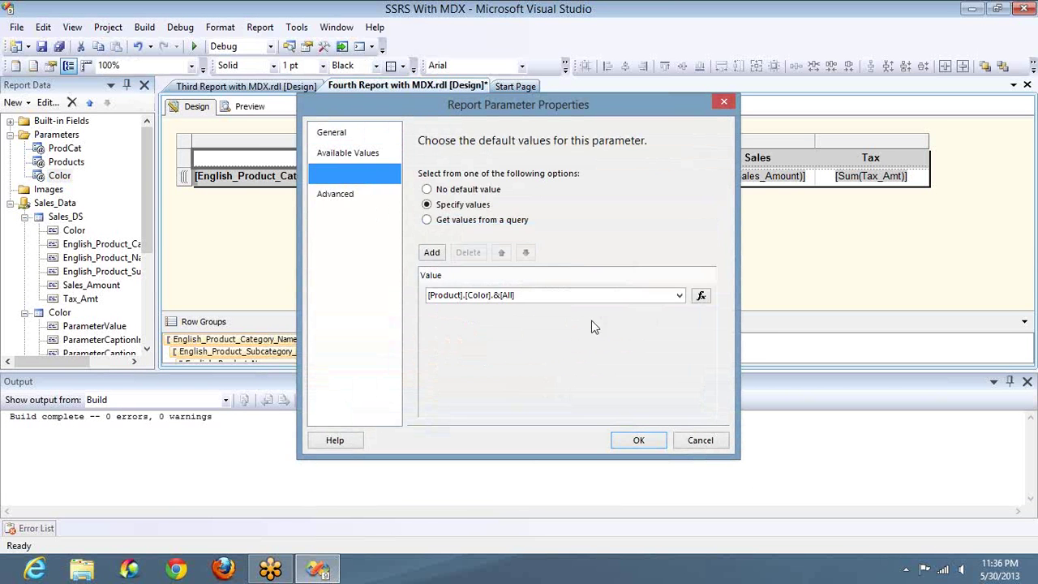
pyautogui.click(496, 295)
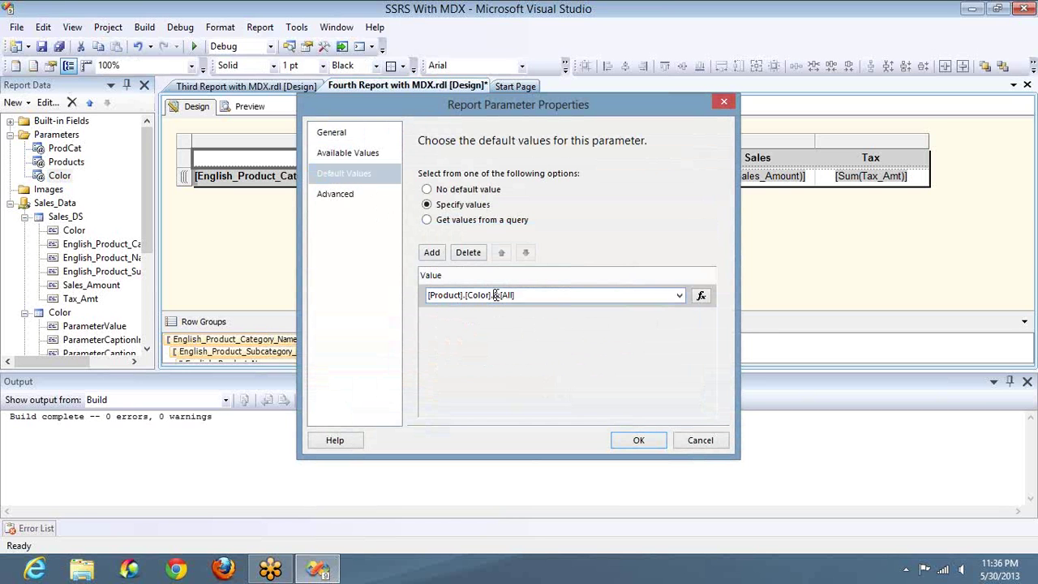
pyautogui.press('Delete')
pyautogui.click(639, 440)
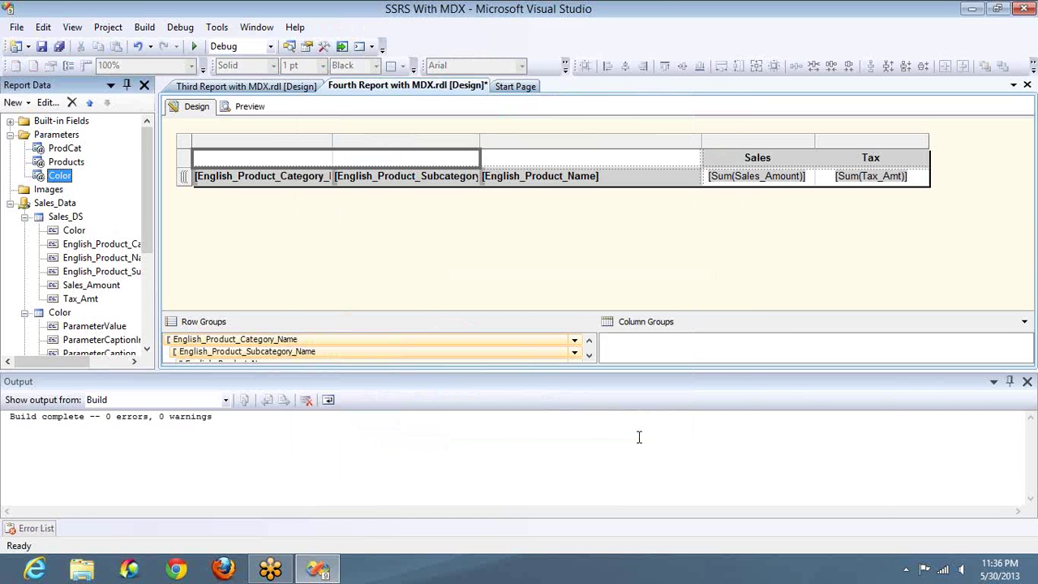
# Render the preview with all filters at All and close the Output panel.
pyautogui.click(247, 109)
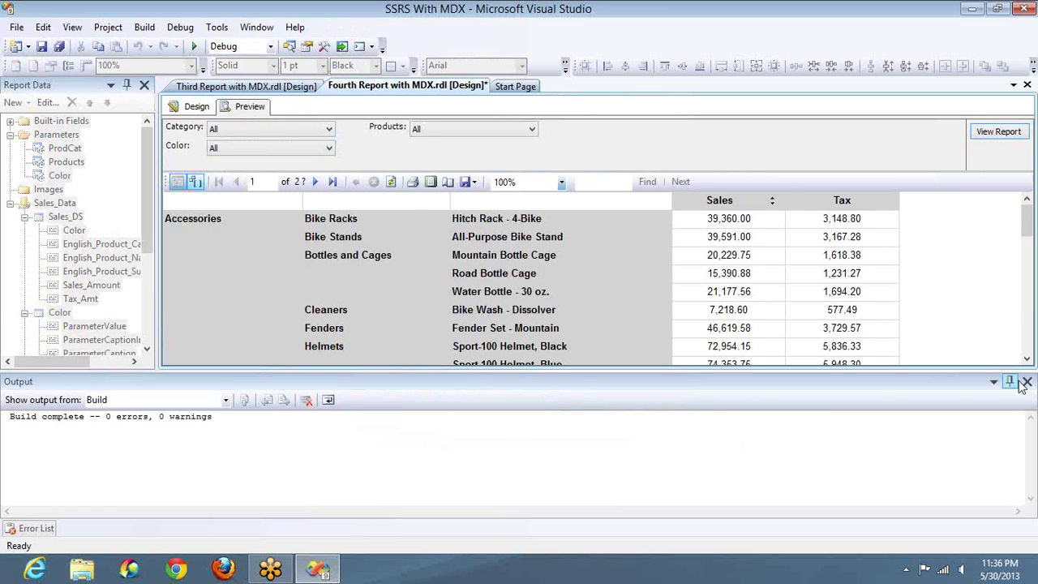
pyautogui.click(1027, 381)
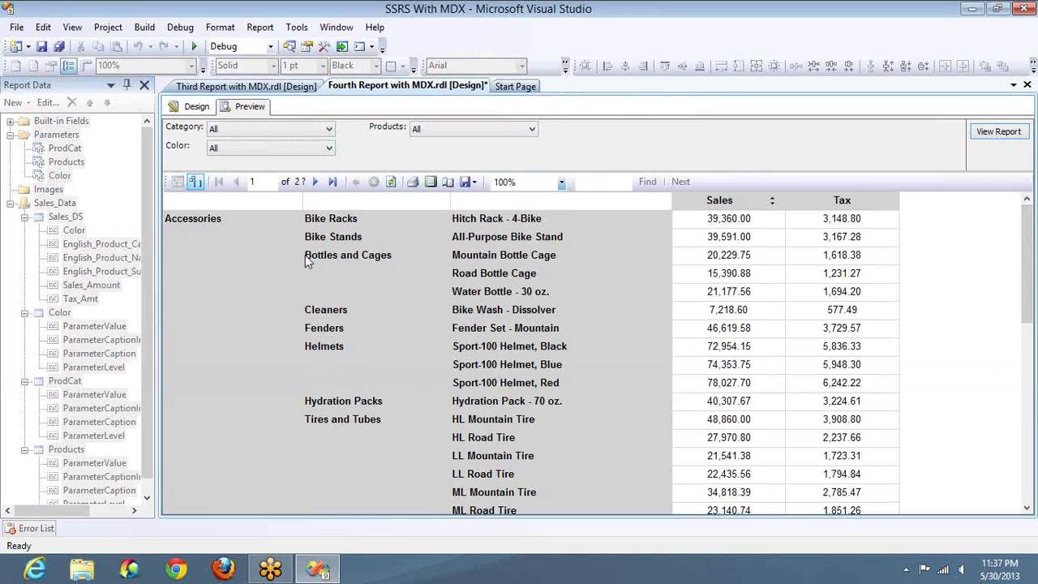
# Back in Design, enlarge the row groups pane and open the Subcategory group's properties.
pyautogui.click(195, 114)
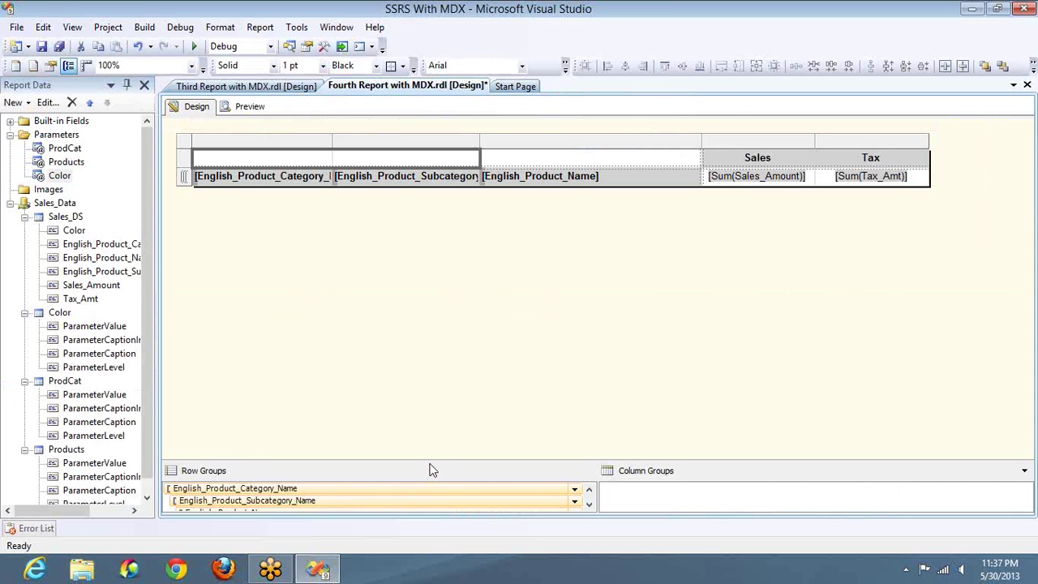
pyautogui.moveTo(428, 461); pyautogui.dragTo(445, 397)
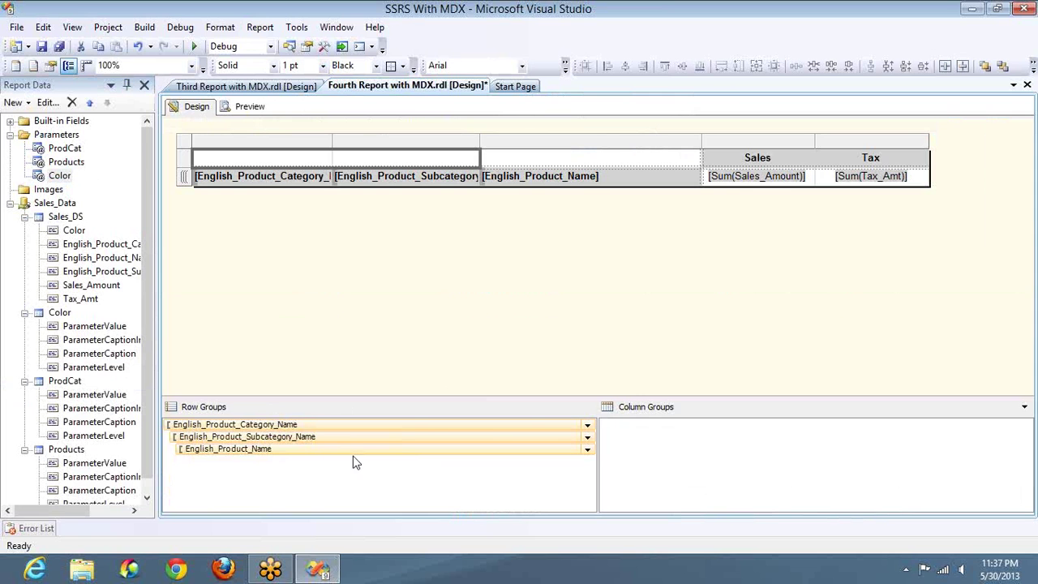
pyautogui.click(299, 427)
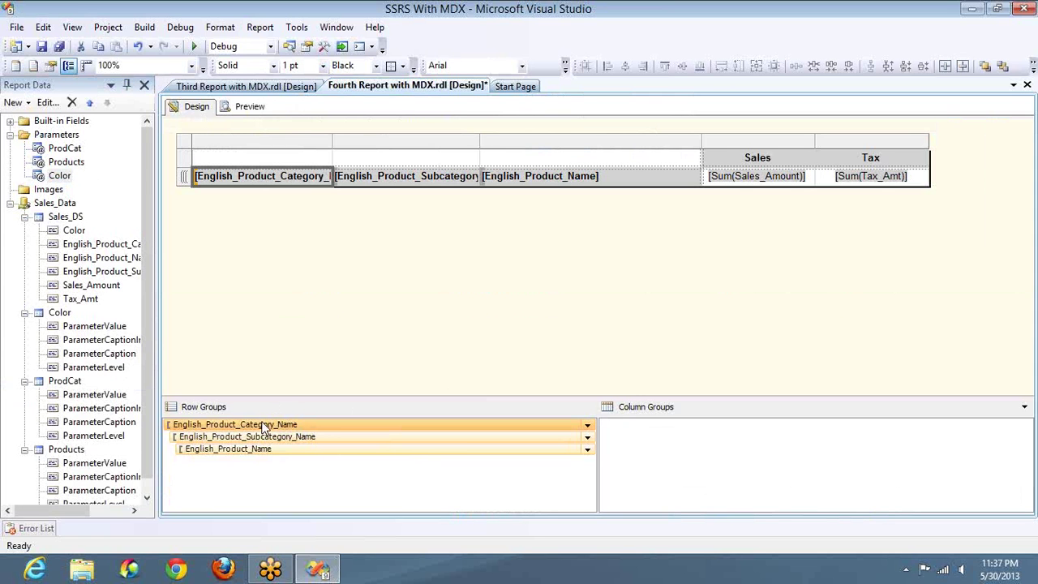
pyautogui.doubleClick(306, 438)
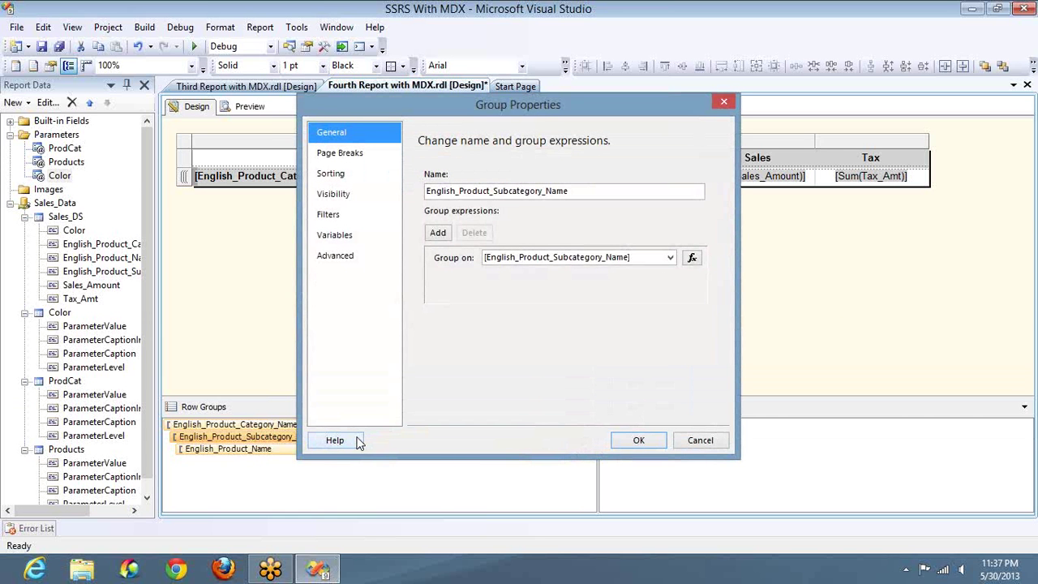
# Set its visibility to Hide, toggled by English_Product_Category_Name.
pyautogui.click(334, 262)
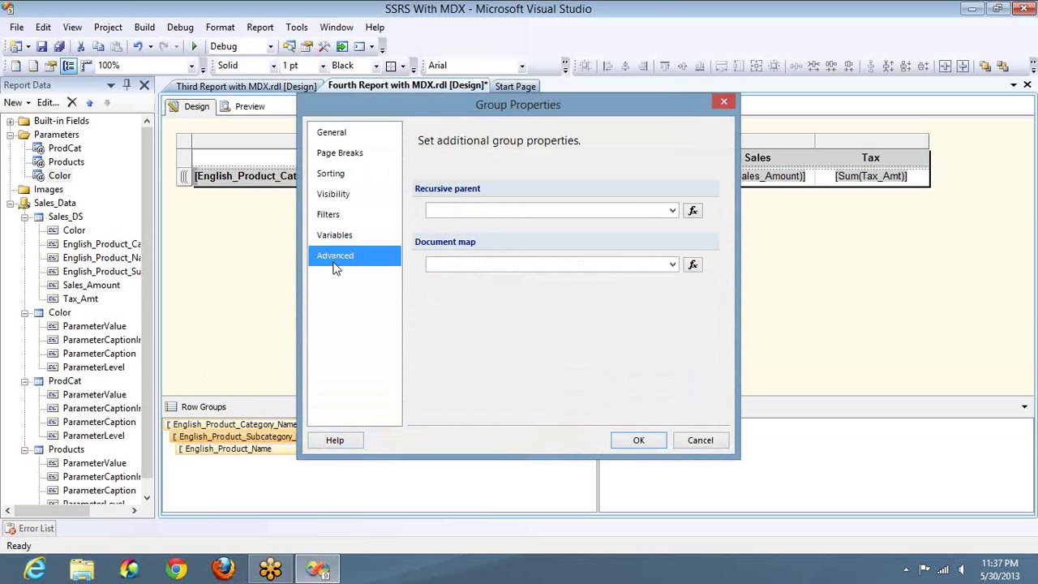
pyautogui.click(336, 197)
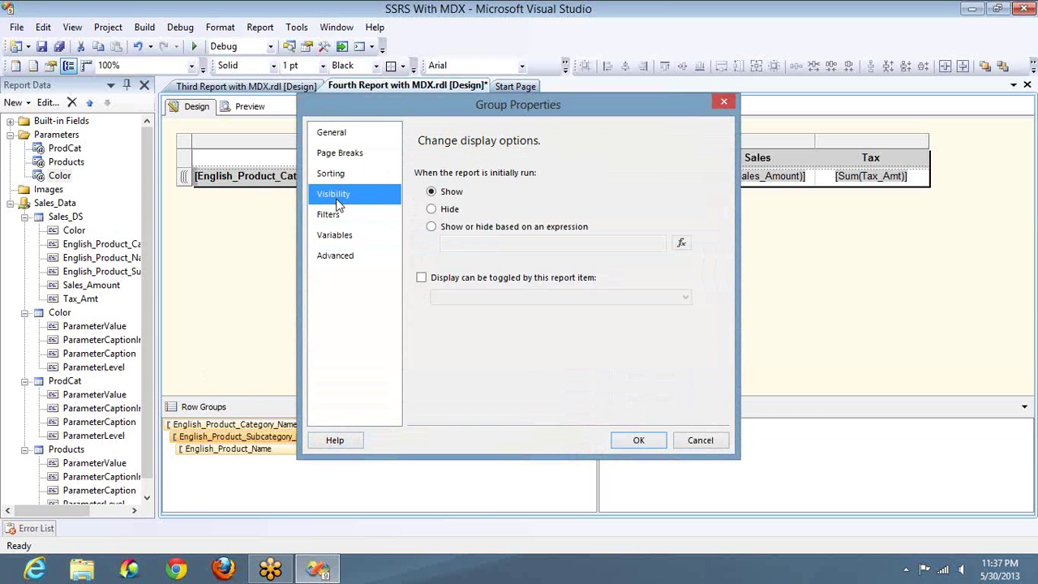
pyautogui.click(441, 215)
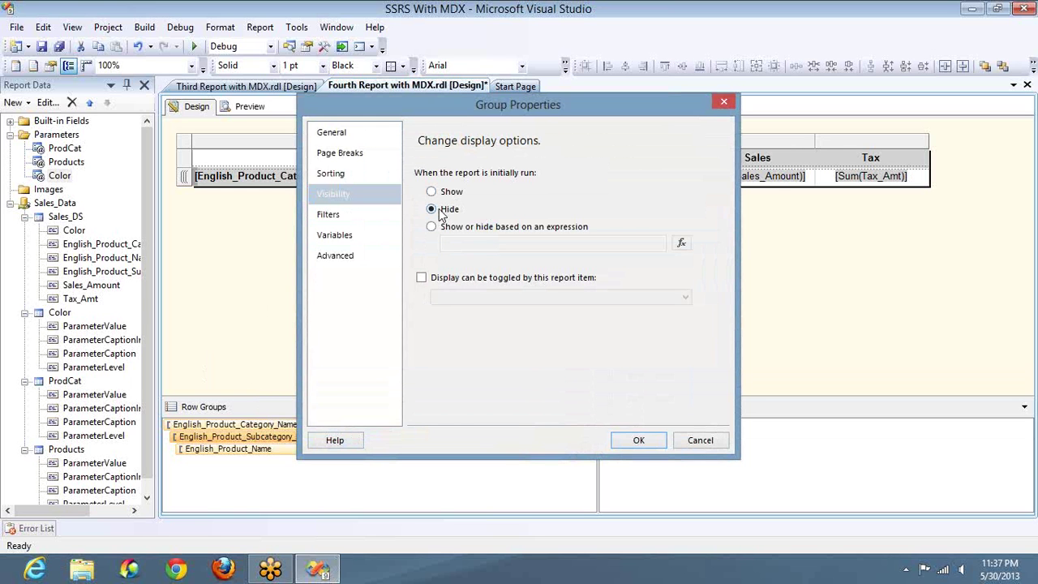
pyautogui.click(481, 280)
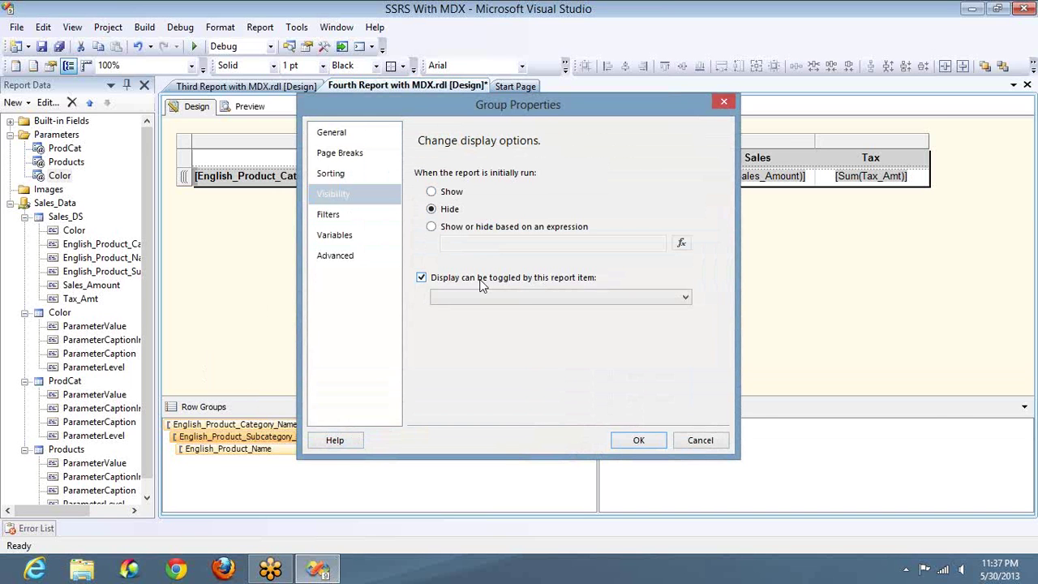
pyautogui.click(583, 300)
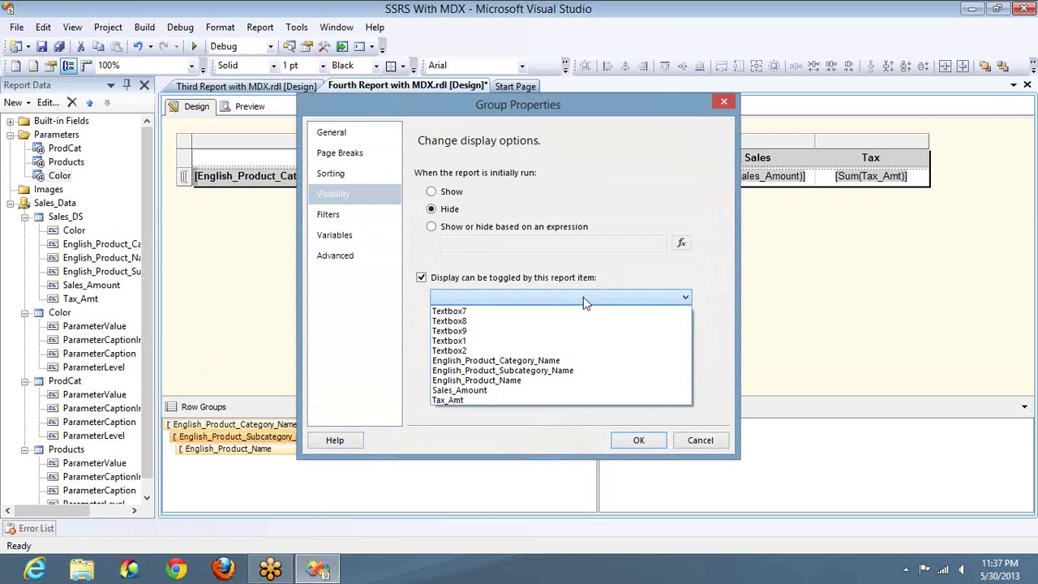
pyautogui.click(533, 362)
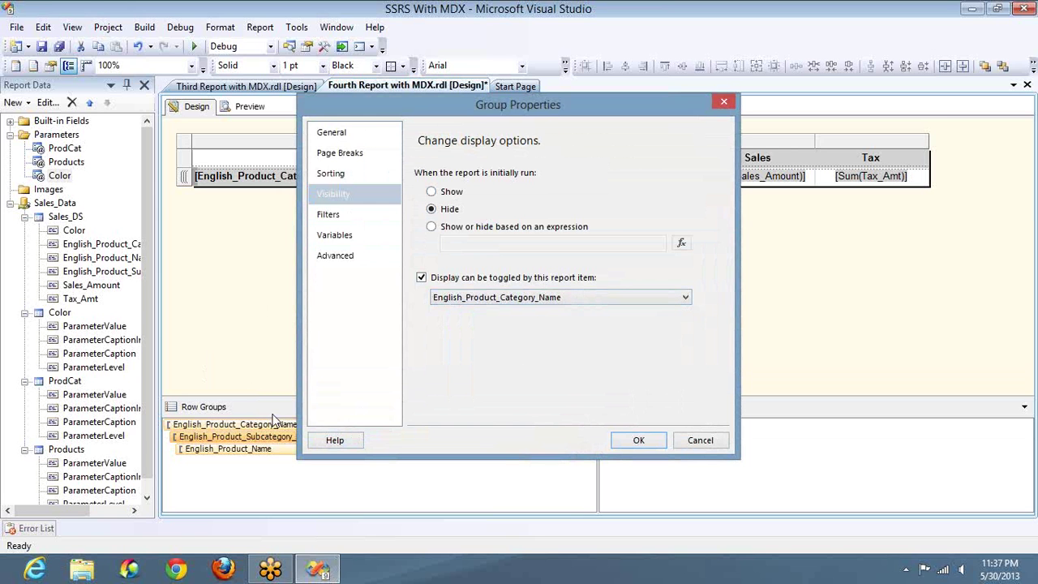
pyautogui.click(640, 441)
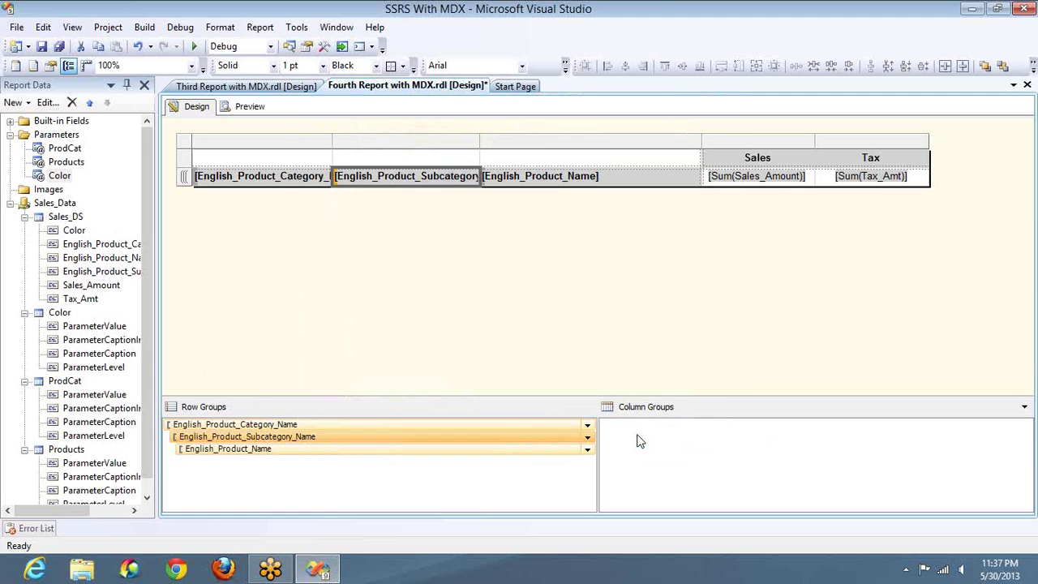
# Open the English_Product_Category_Name group's properties and replace its name with 'xyz'.
pyautogui.doubleClick(276, 426)
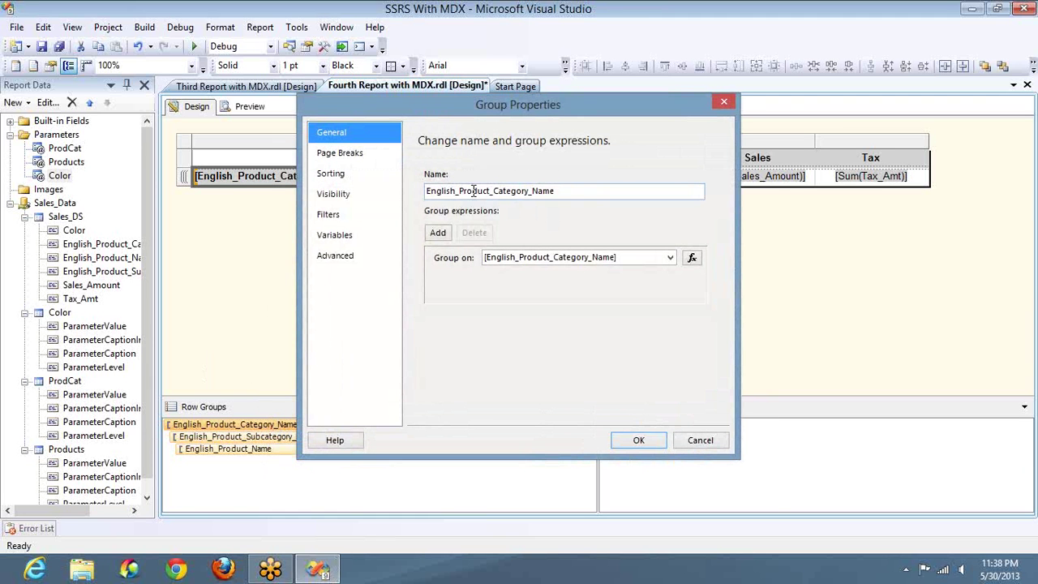
pyautogui.moveTo(429, 190); pyautogui.dragTo(590, 191)
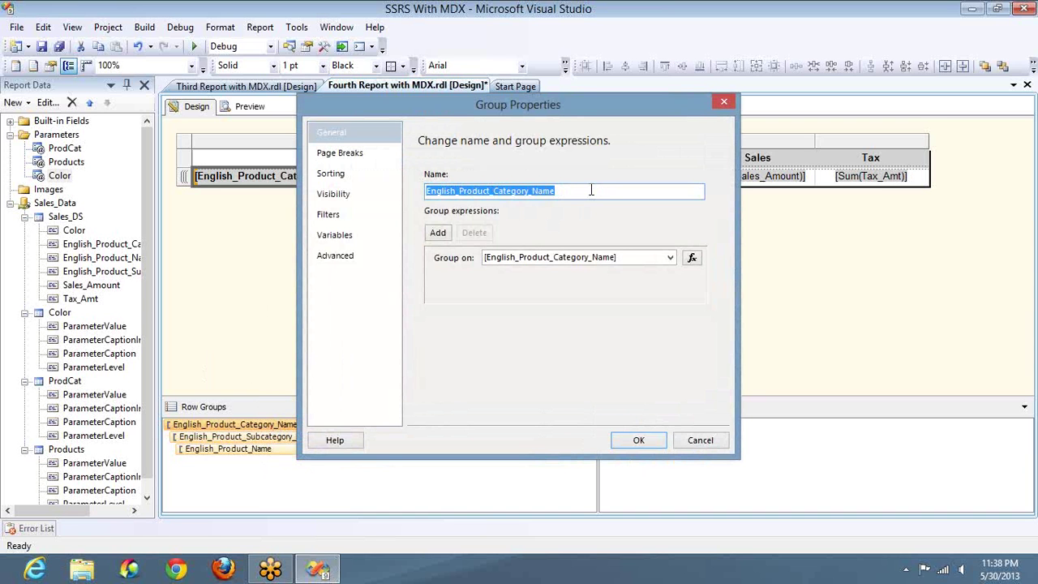
pyautogui.write('xyz')
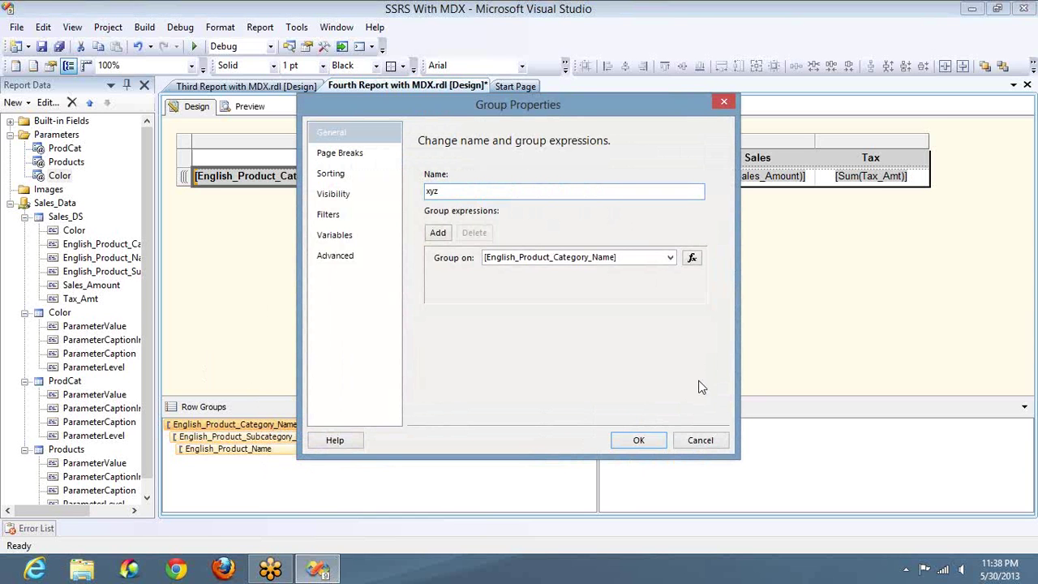
# Discard the category rename and recheck the Subcategory group's toggle-by-item setting.
pyautogui.click(700, 442)
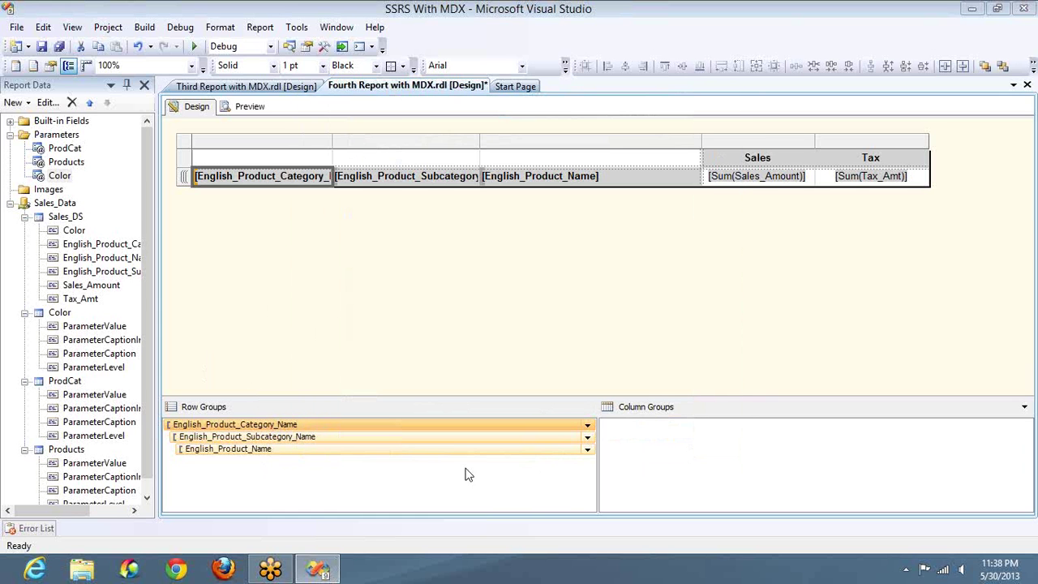
pyautogui.doubleClick(414, 442)
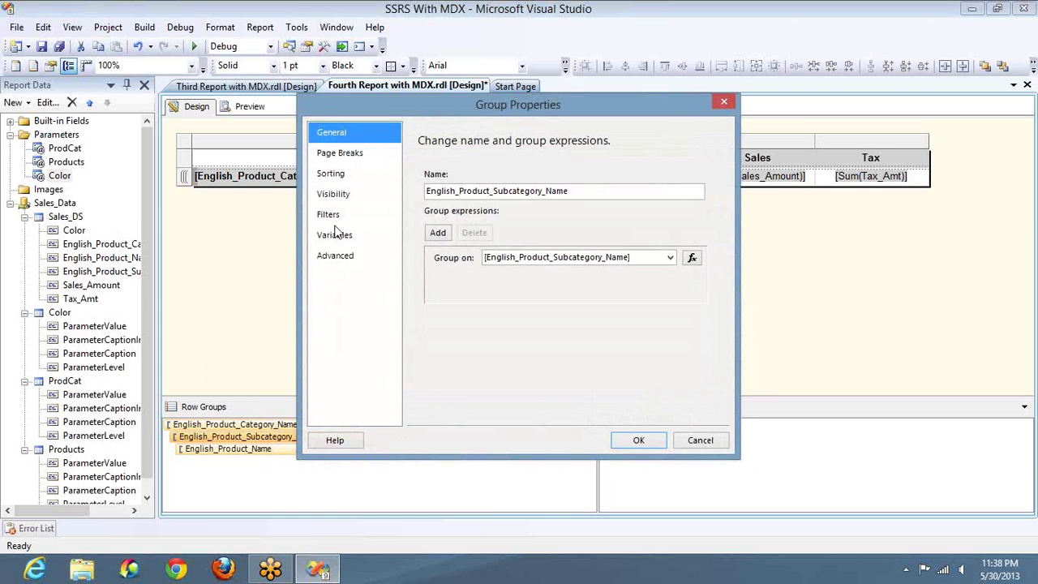
pyautogui.click(339, 198)
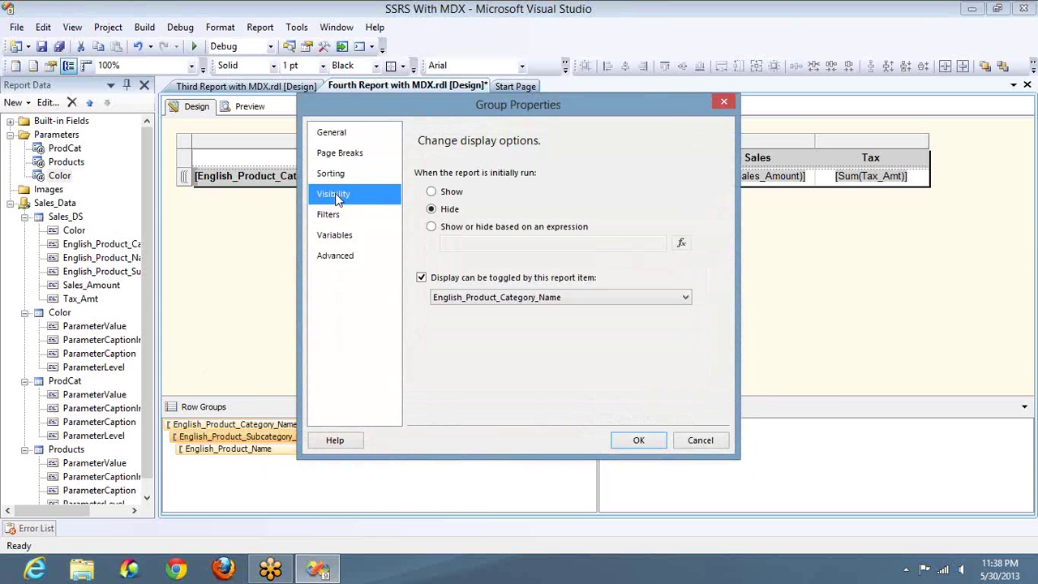
pyautogui.click(459, 279)
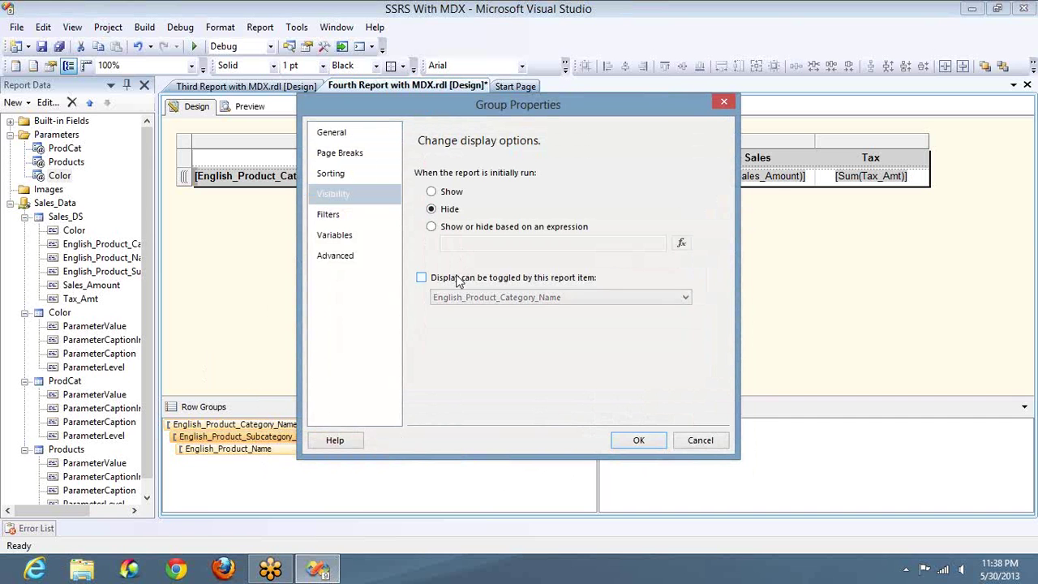
pyautogui.click(459, 280)
pyautogui.click(640, 440)
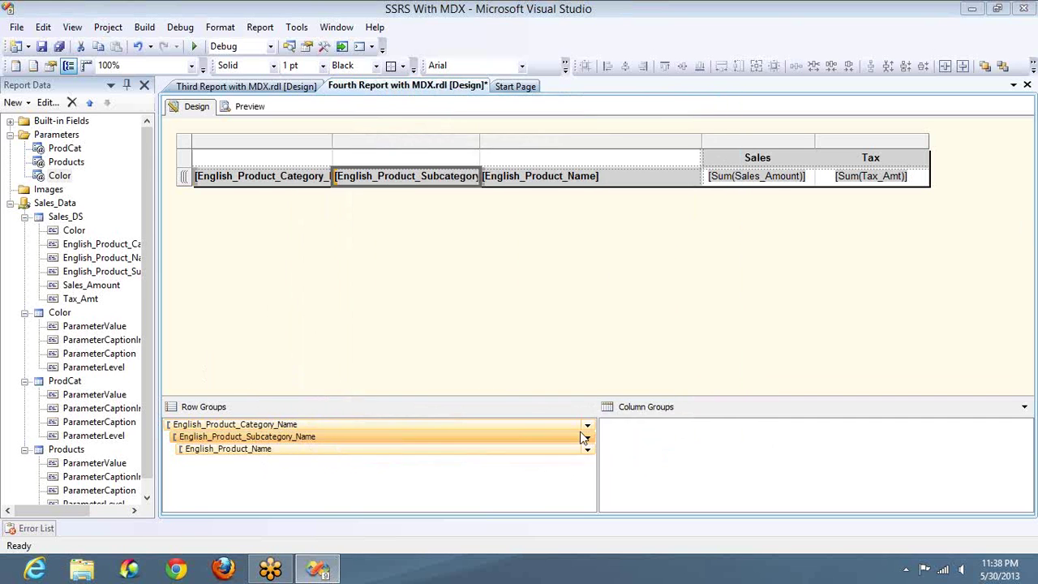
# Hide the English_Product_Name group initially, toggled by English_Product_Subcategory_Name.
pyautogui.doubleClick(301, 451)
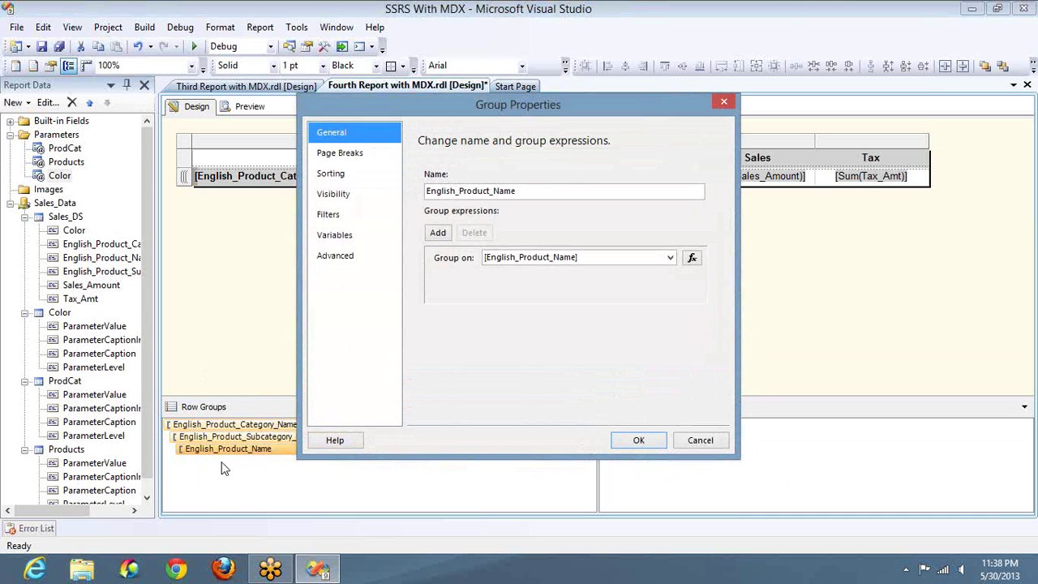
pyautogui.click(344, 195)
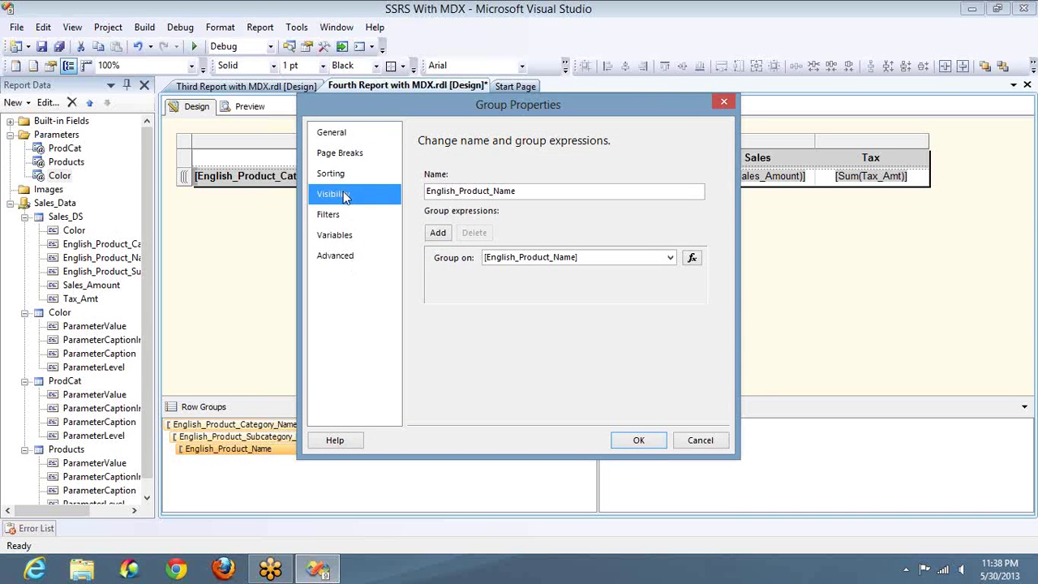
pyautogui.click(433, 209)
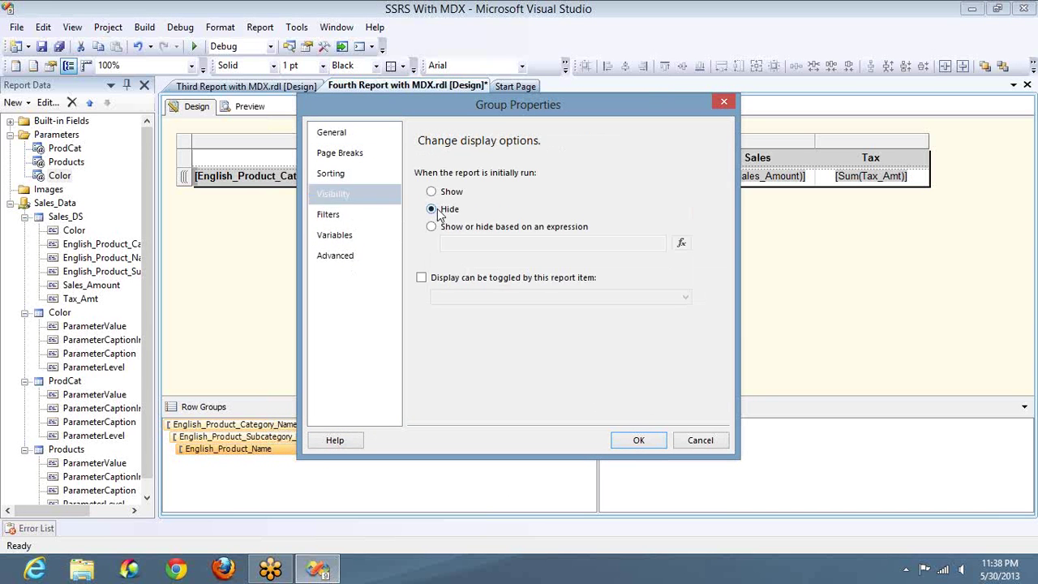
pyautogui.click(442, 278)
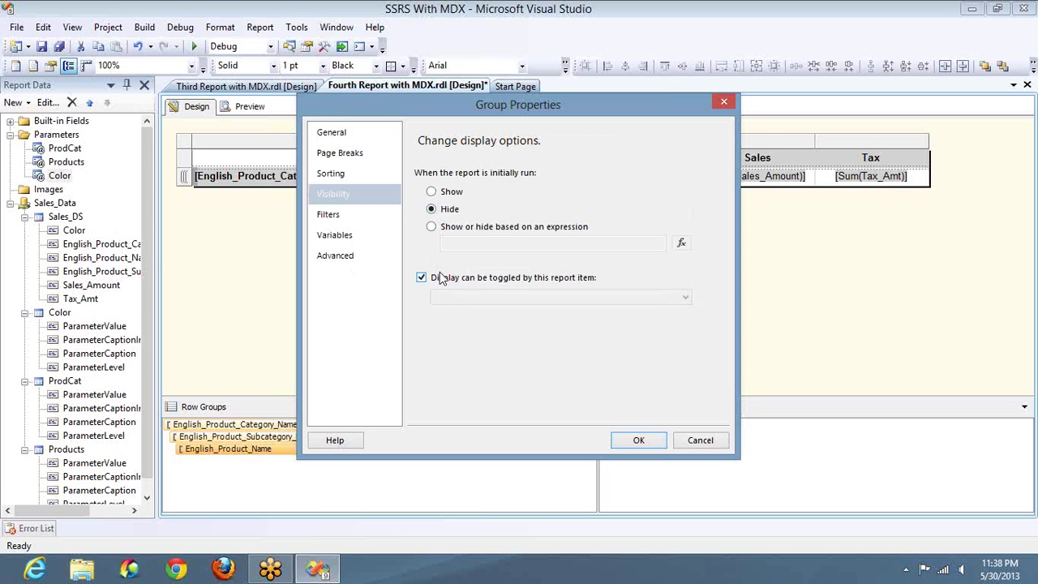
pyautogui.click(509, 298)
pyautogui.click(525, 374)
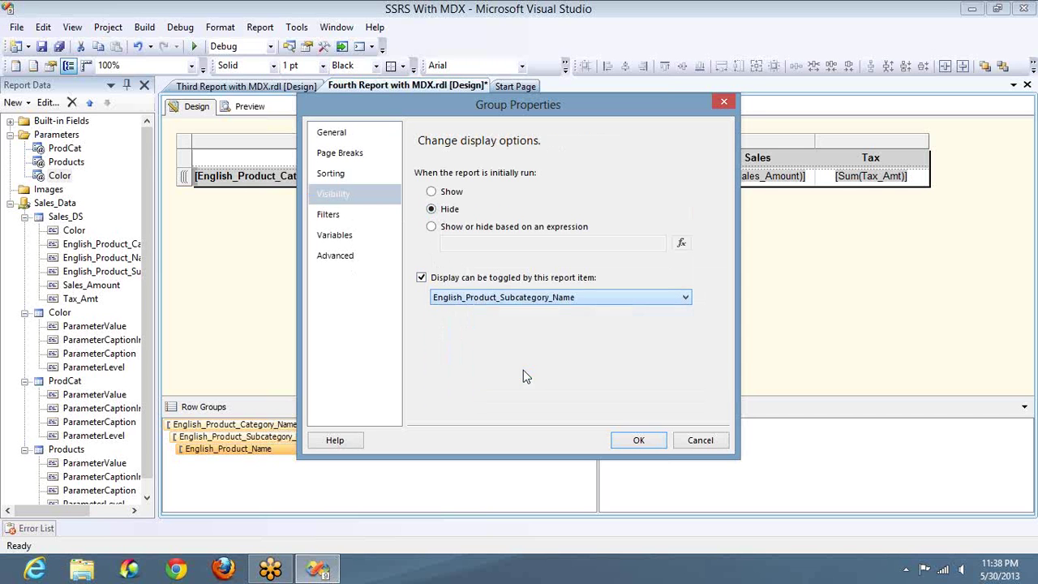
pyautogui.click(633, 440)
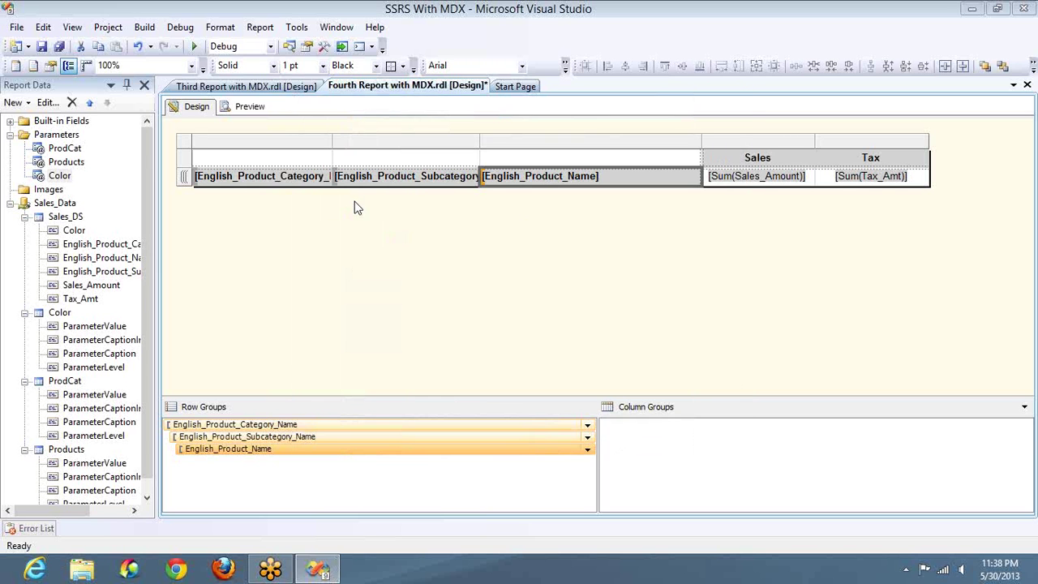
# Preview the report, expand Accessories, then expand Bottles and Cages, Fenders and Helmets.
pyautogui.click(253, 106)
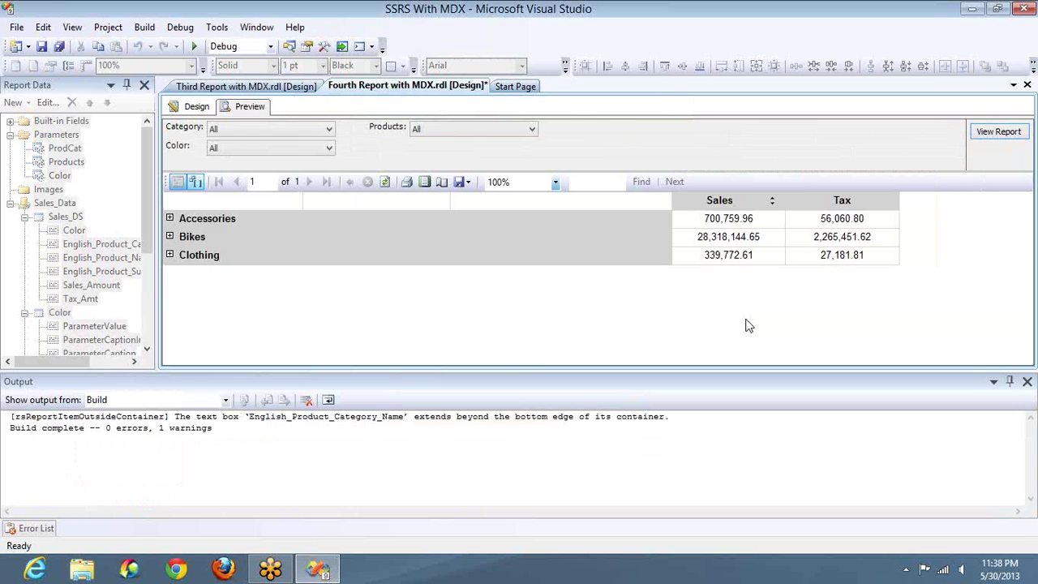
pyautogui.click(1028, 381)
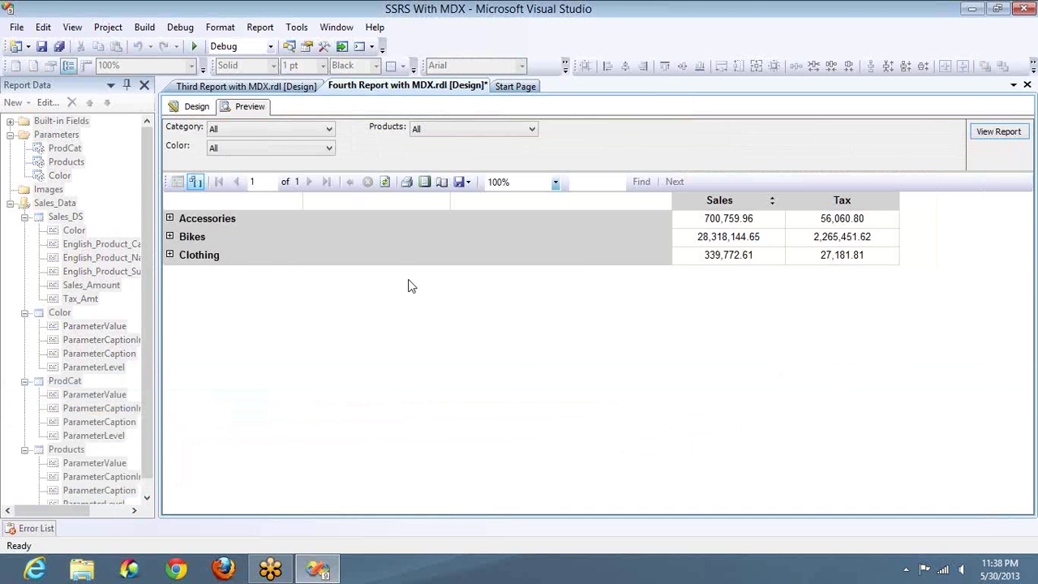
pyautogui.click(170, 218)
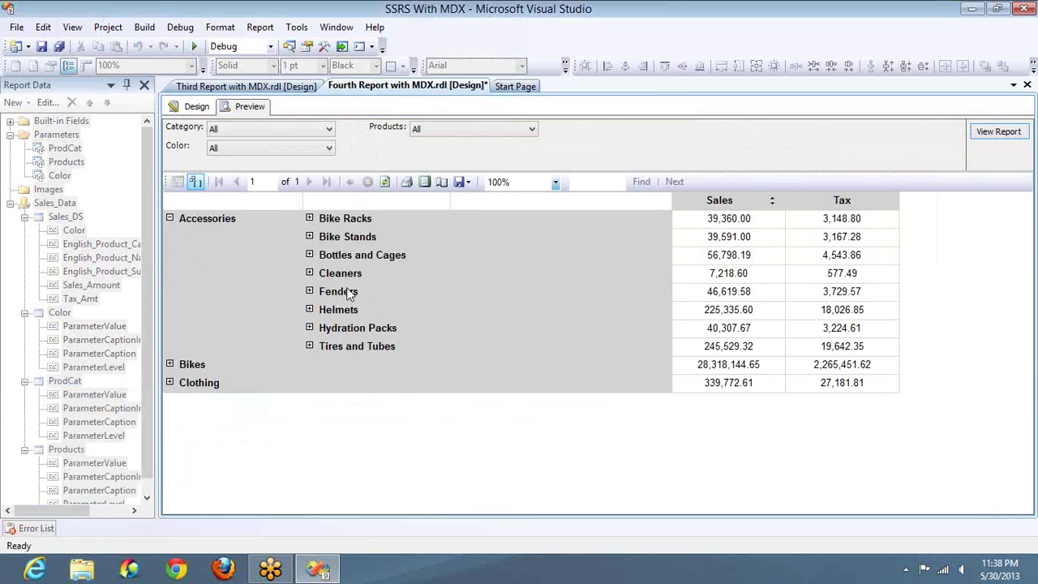
pyautogui.click(309, 254)
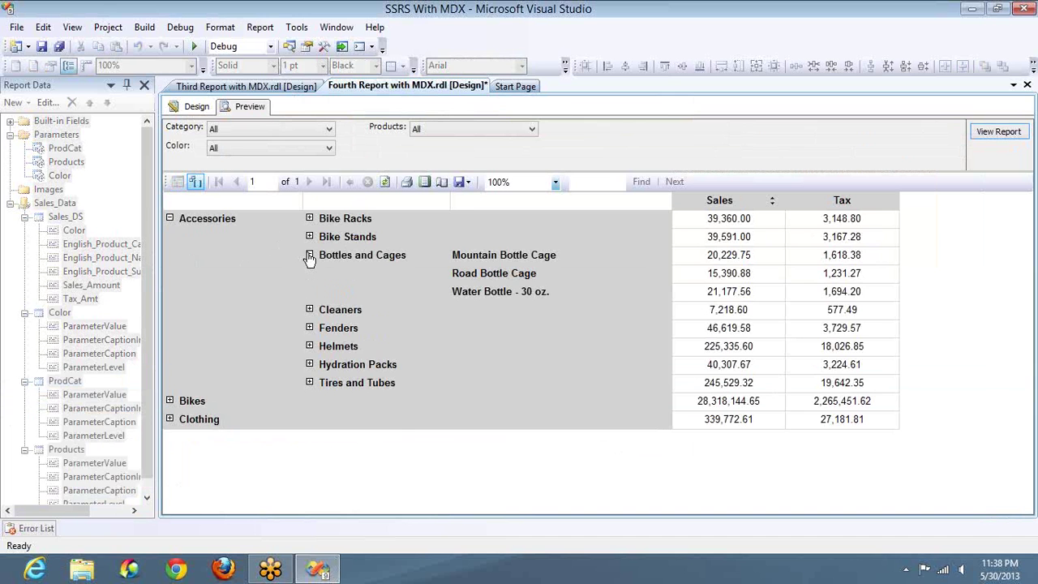
pyautogui.click(309, 256)
pyautogui.click(309, 255)
pyautogui.click(309, 328)
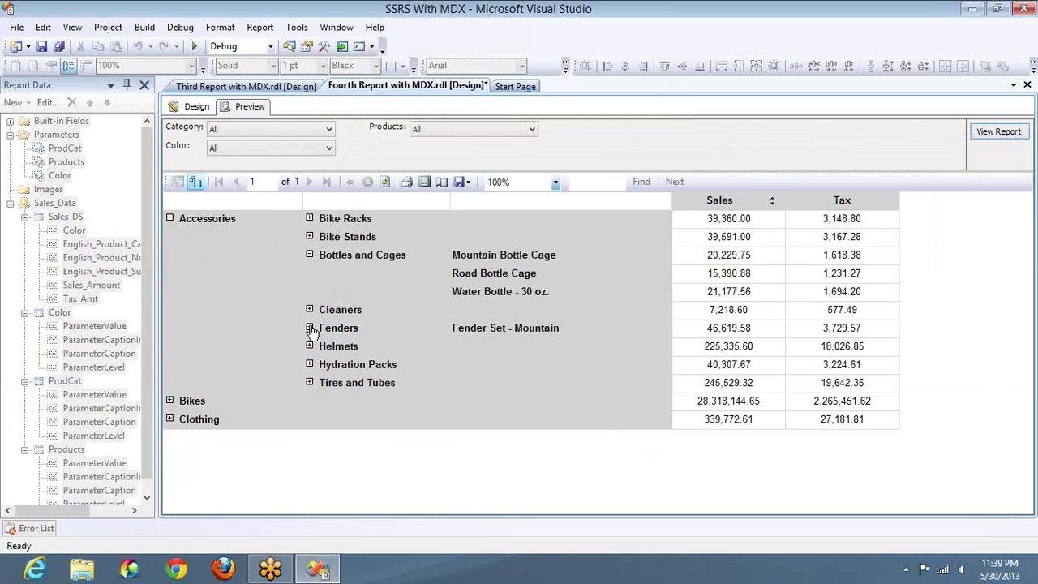
pyautogui.click(309, 346)
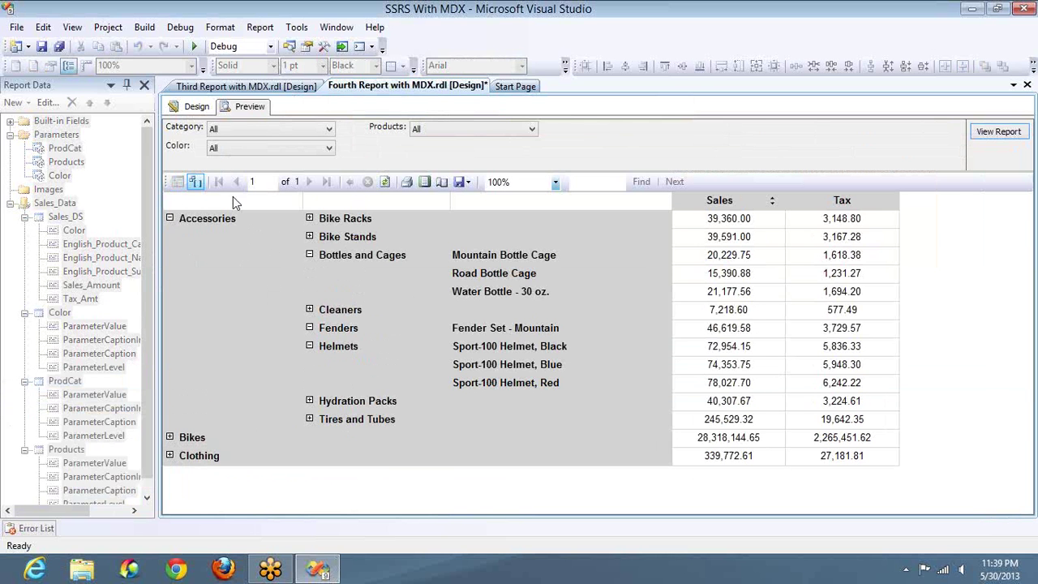
# Change the Subcategory group's initial visibility to Show, leaving the product group unchanged.
pyautogui.click(195, 112)
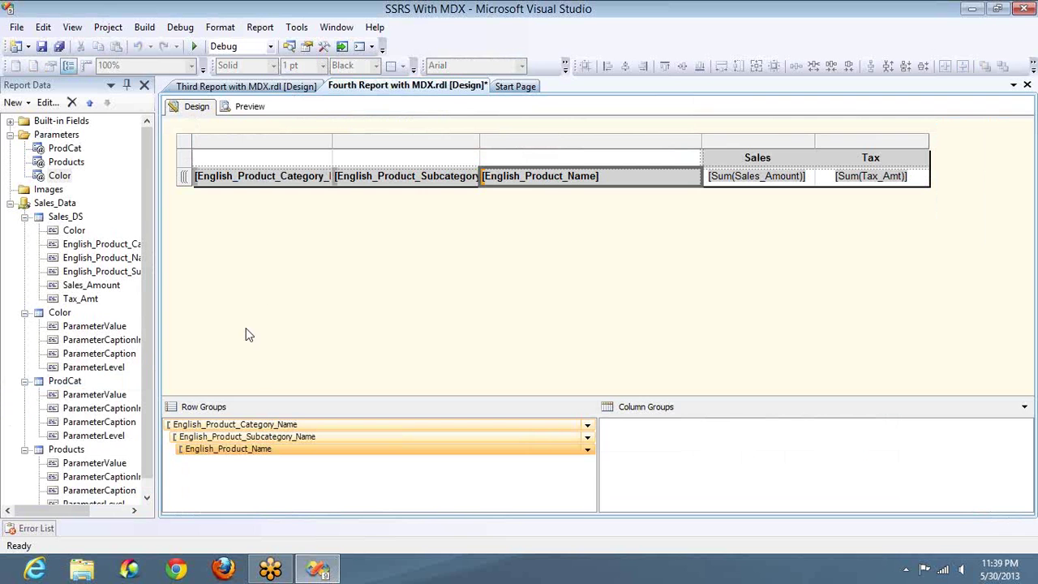
pyautogui.doubleClick(270, 438)
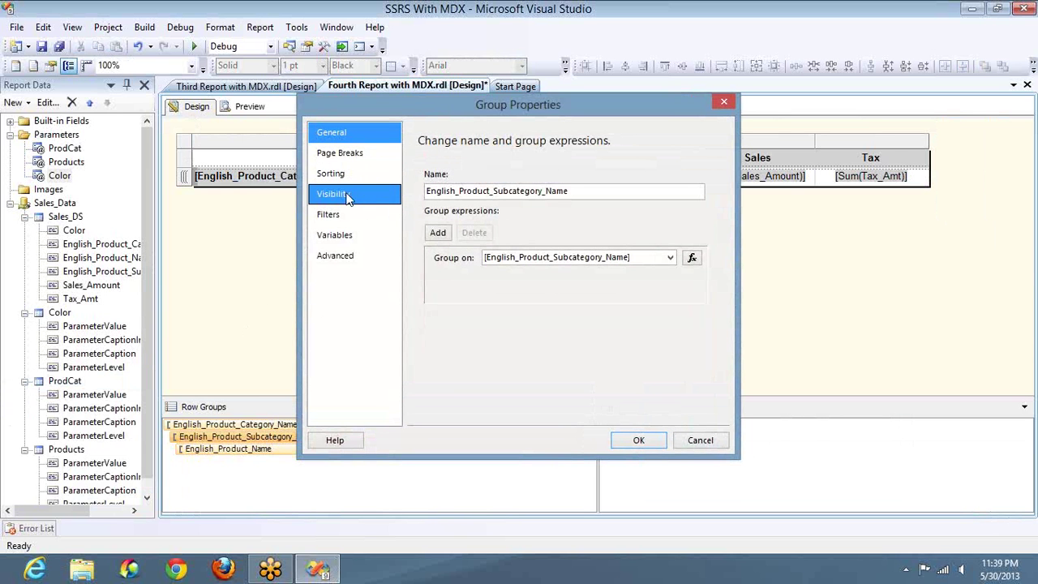
pyautogui.click(347, 197)
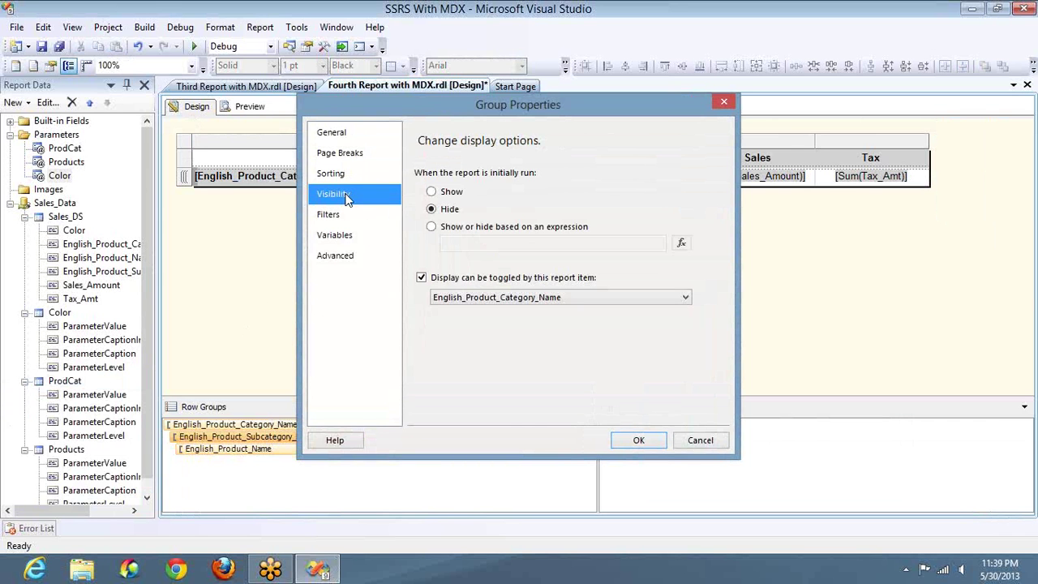
pyautogui.click(442, 193)
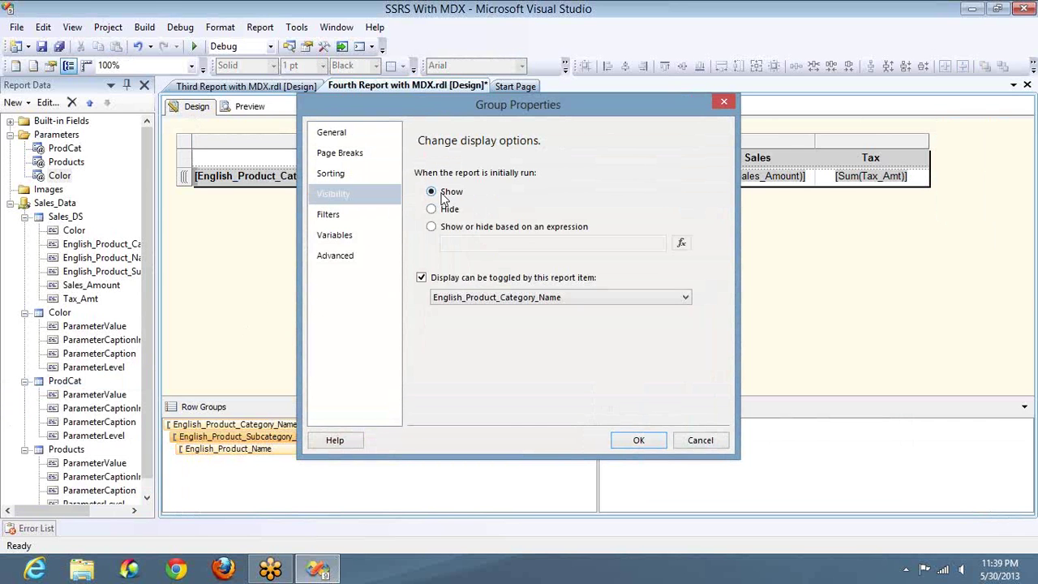
pyautogui.click(628, 436)
pyautogui.doubleClick(286, 450)
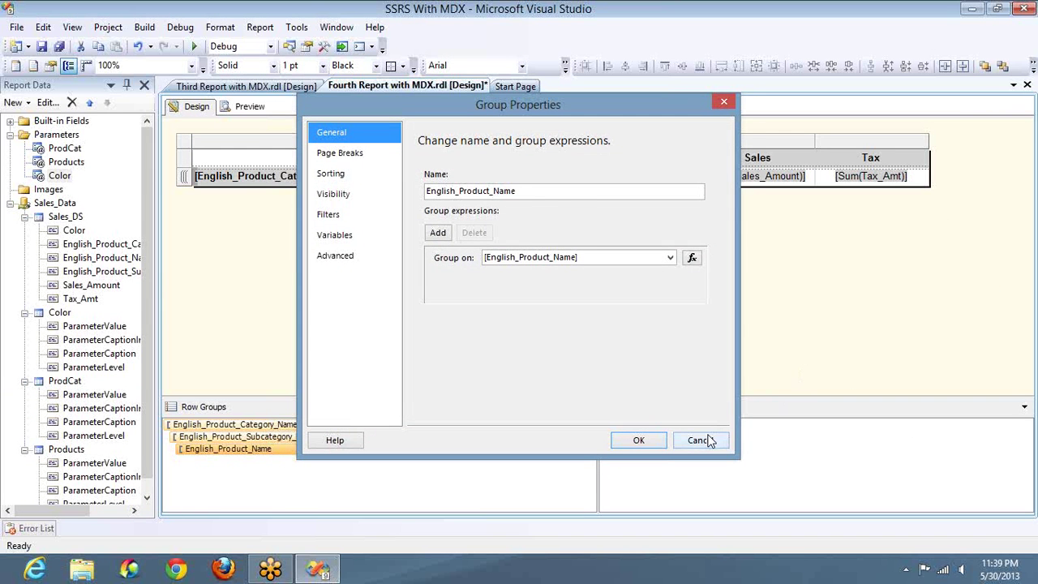
pyautogui.click(700, 440)
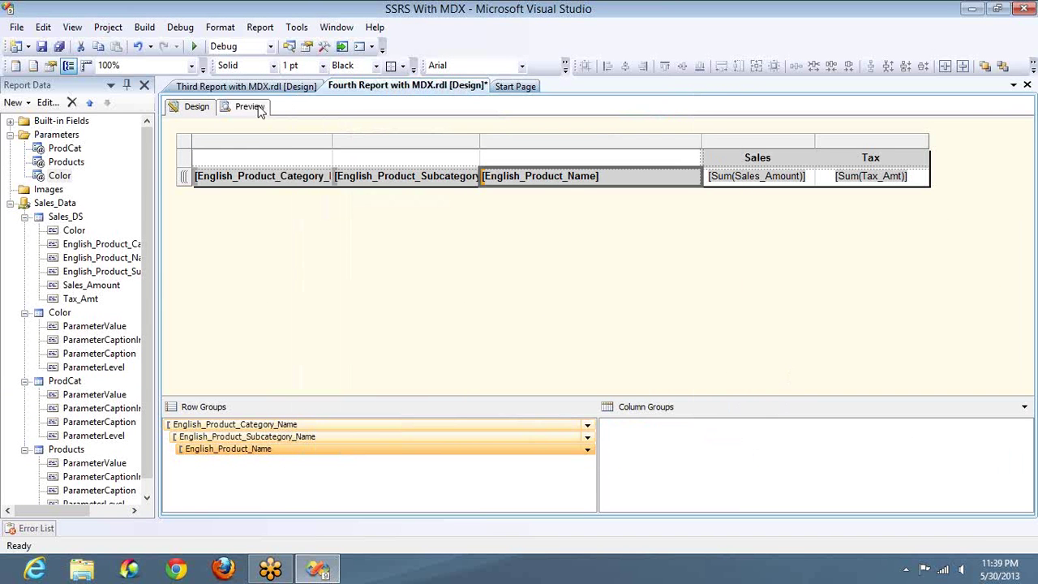
# Preview the report, toggle Accessories collapsed and expanded repeatedly, then expand Bike Racks.
pyautogui.click(250, 107)
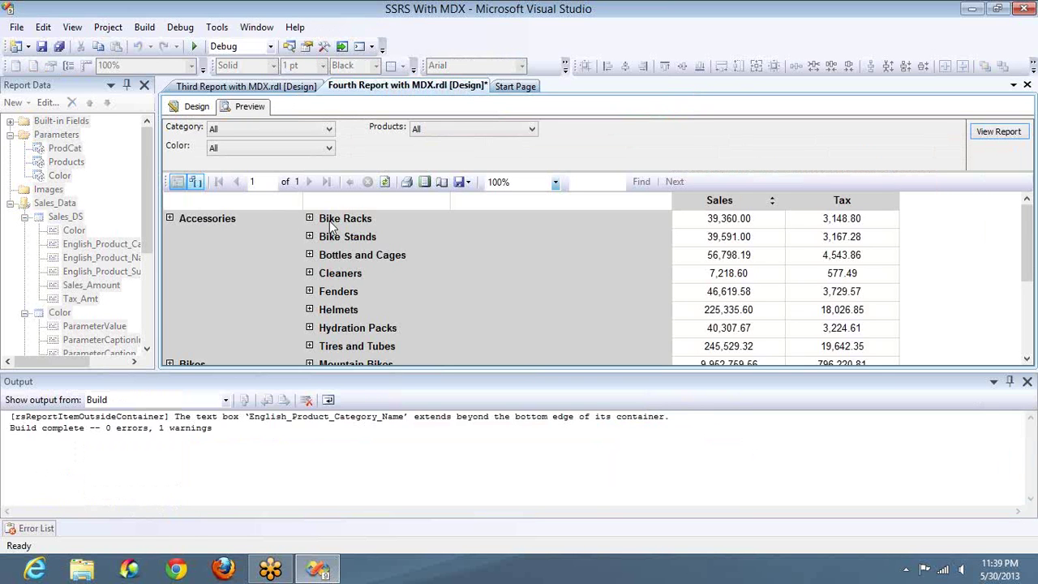
pyautogui.click(1027, 382)
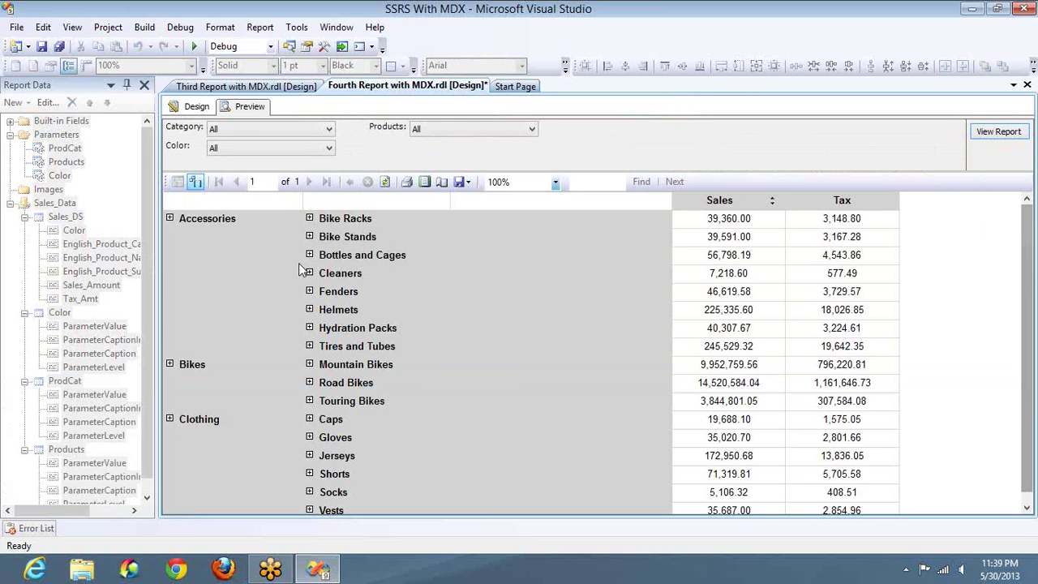
pyautogui.click(171, 219)
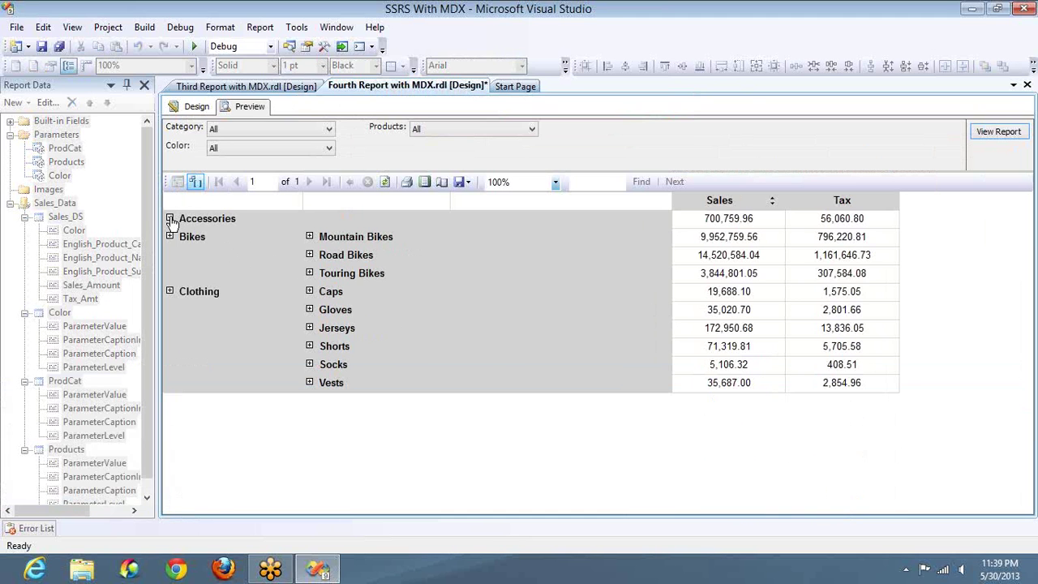
pyautogui.click(170, 219)
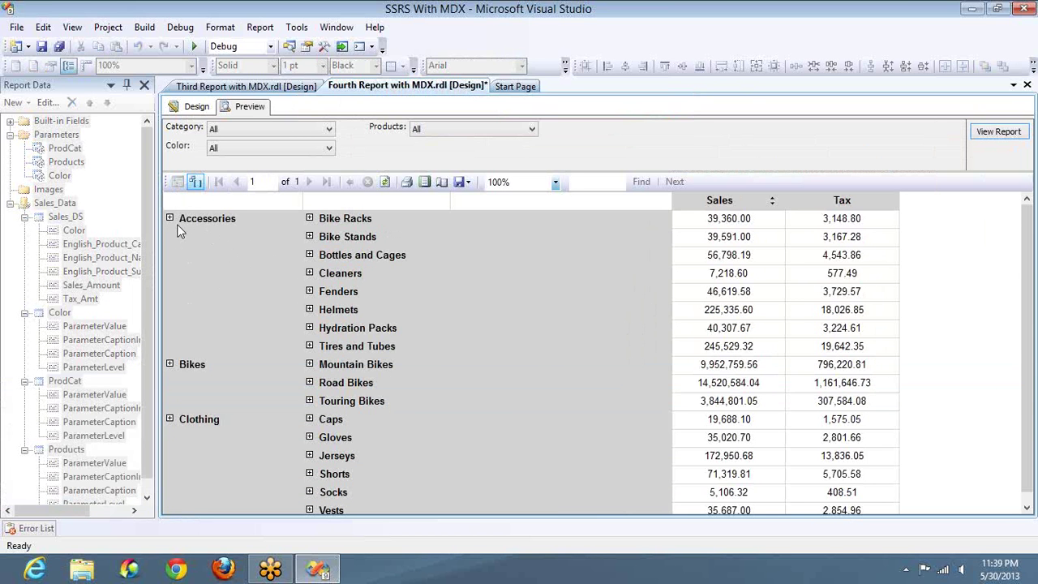
pyautogui.click(171, 220)
pyautogui.click(170, 219)
pyautogui.click(170, 219)
pyautogui.click(170, 219)
pyautogui.click(310, 219)
# Set the Subcategory group back to Hide on first run and preview the report.
pyautogui.click(194, 106)
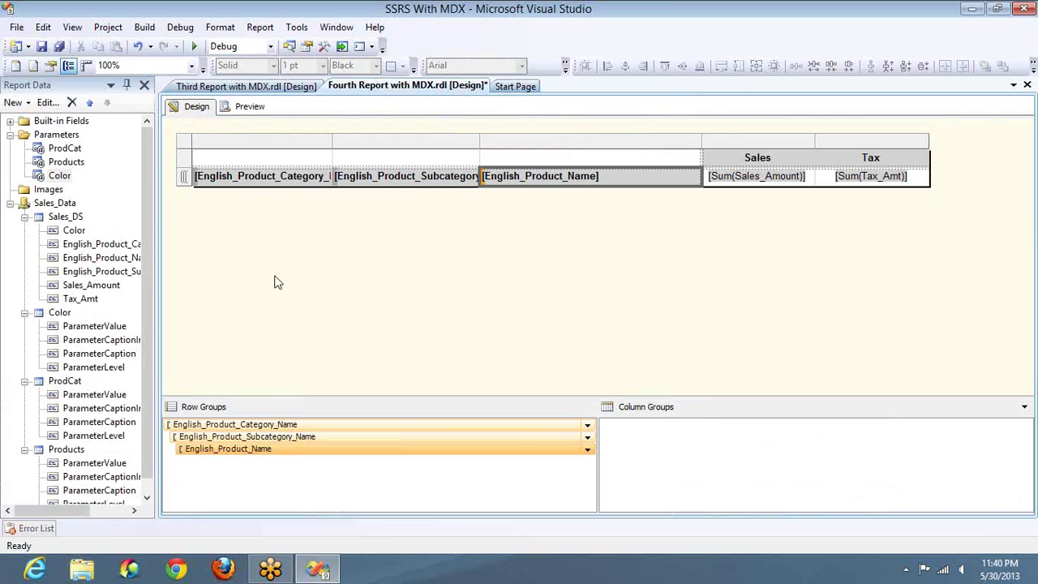
pyautogui.doubleClick(295, 425)
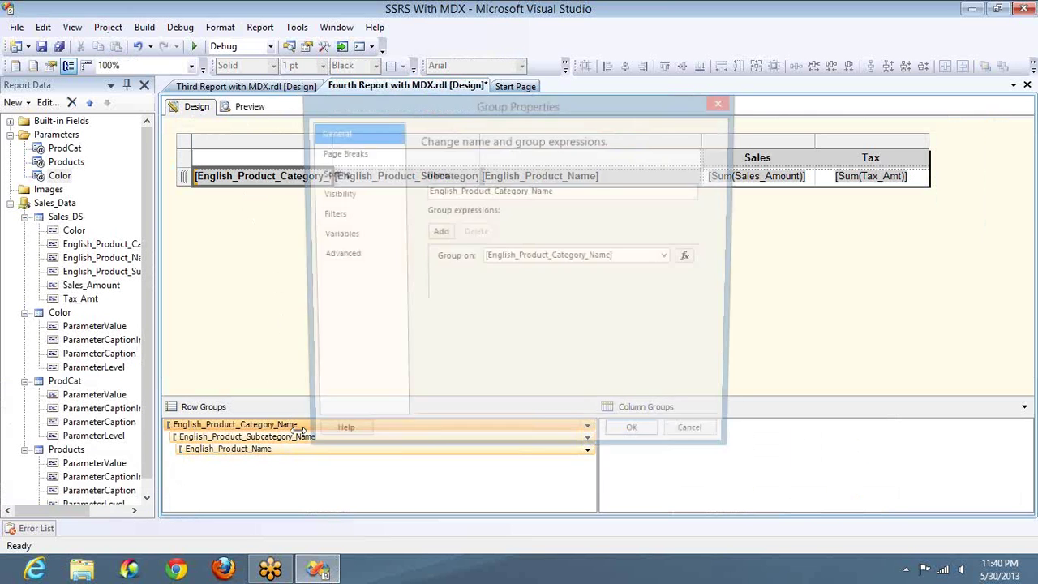
pyautogui.click(701, 441)
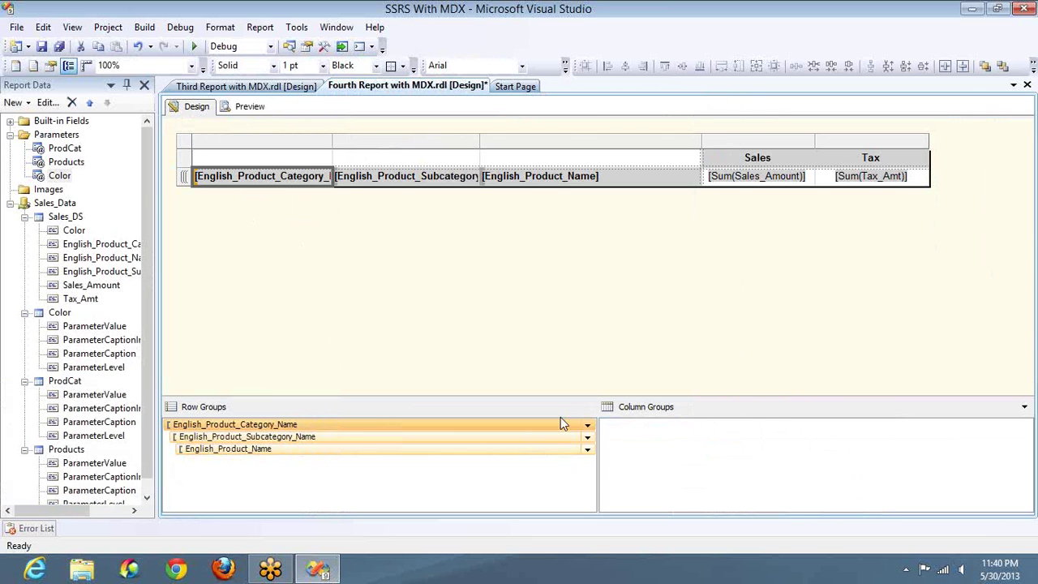
pyautogui.doubleClick(362, 438)
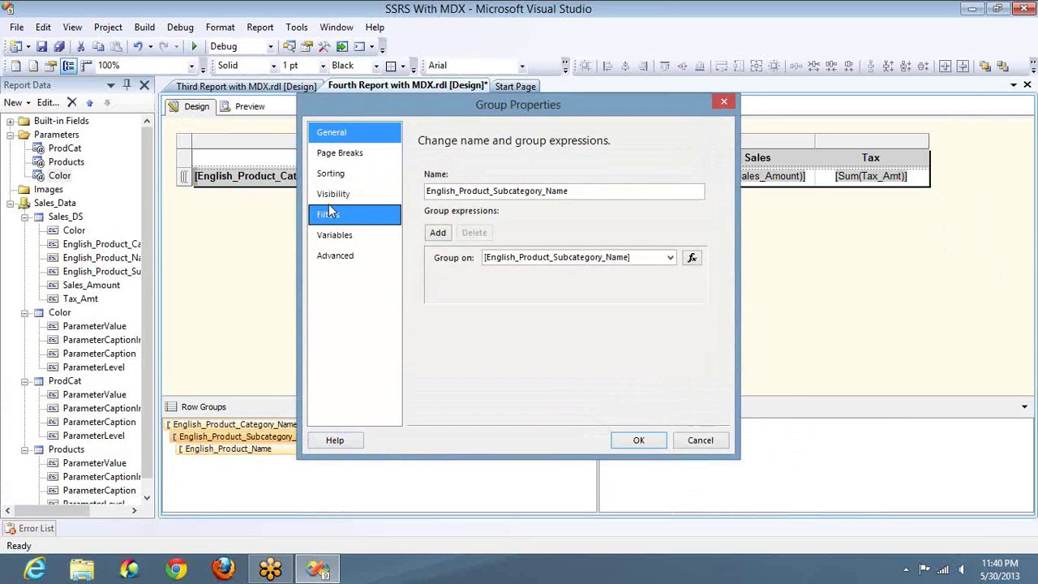
pyautogui.click(334, 200)
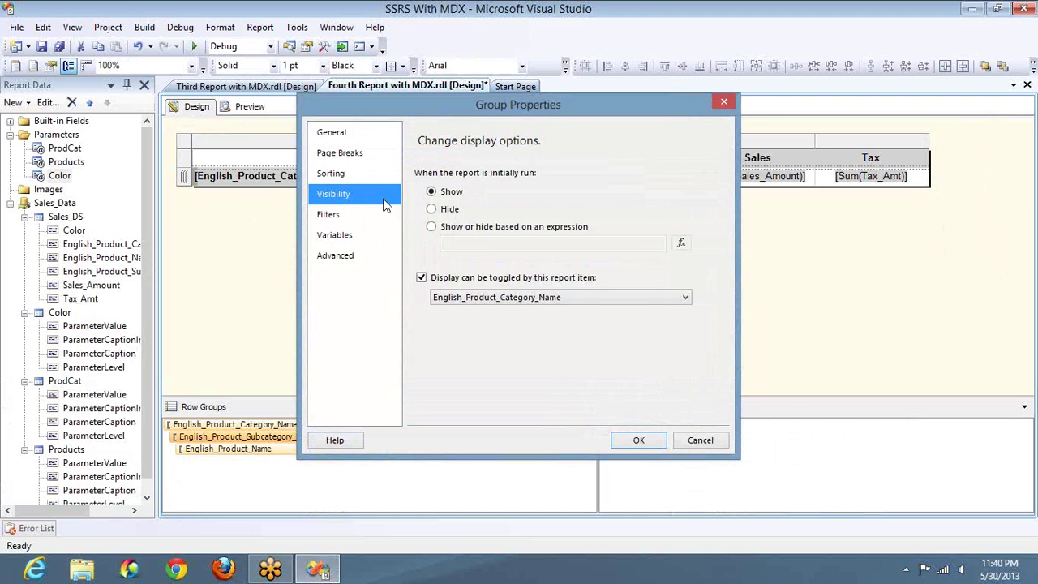
pyautogui.click(431, 209)
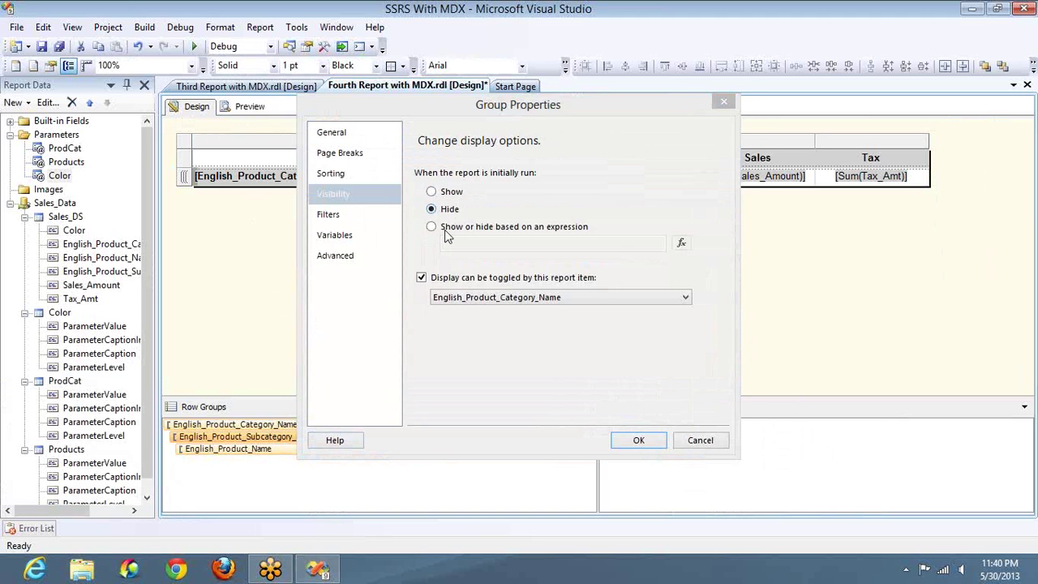
pyautogui.click(650, 445)
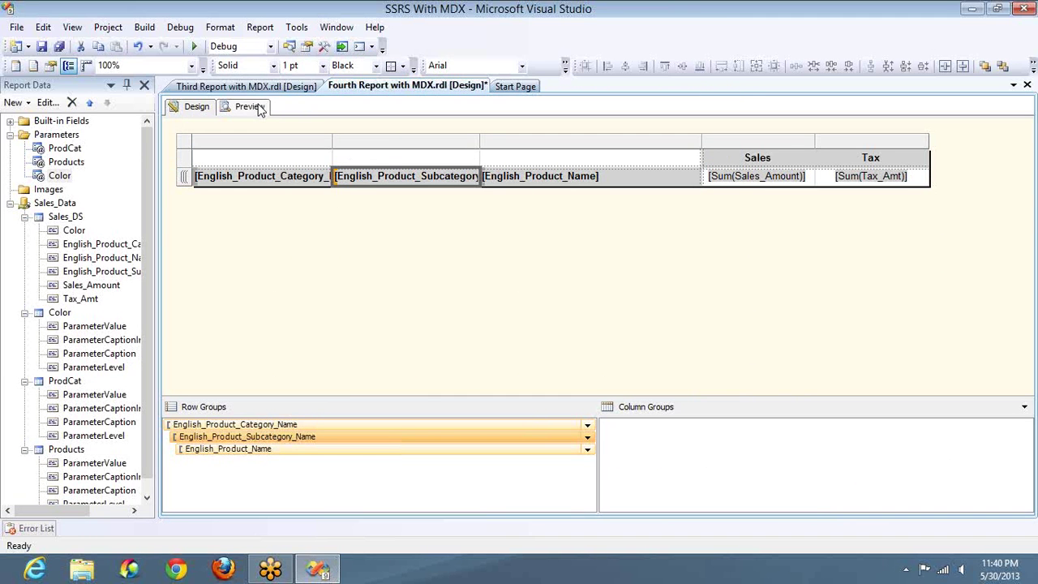
pyautogui.click(259, 110)
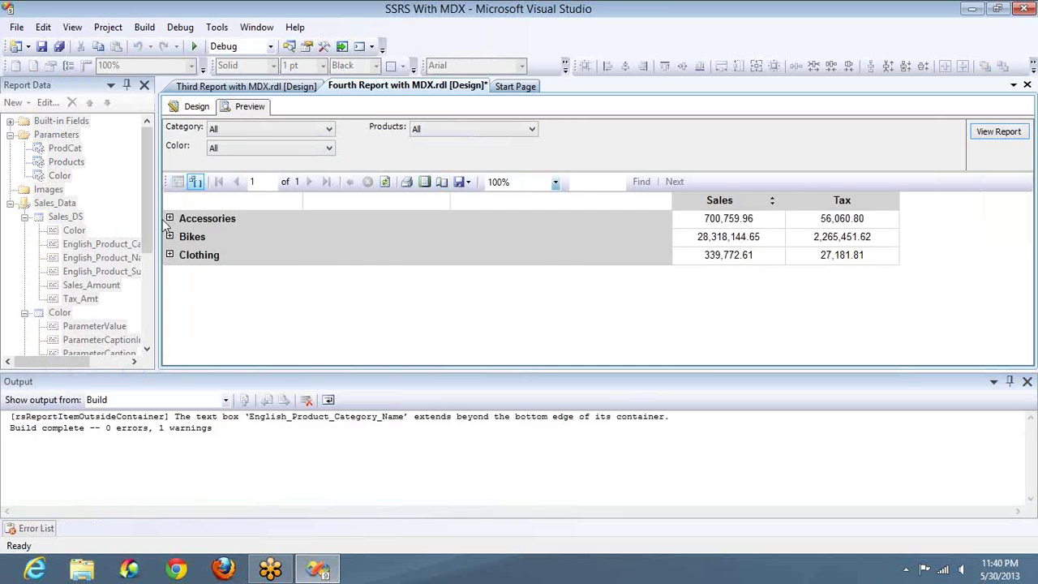
# Expand Accessories to list its eight subcategories, Bike Racks to Tires and Tubes.
pyautogui.click(169, 218)
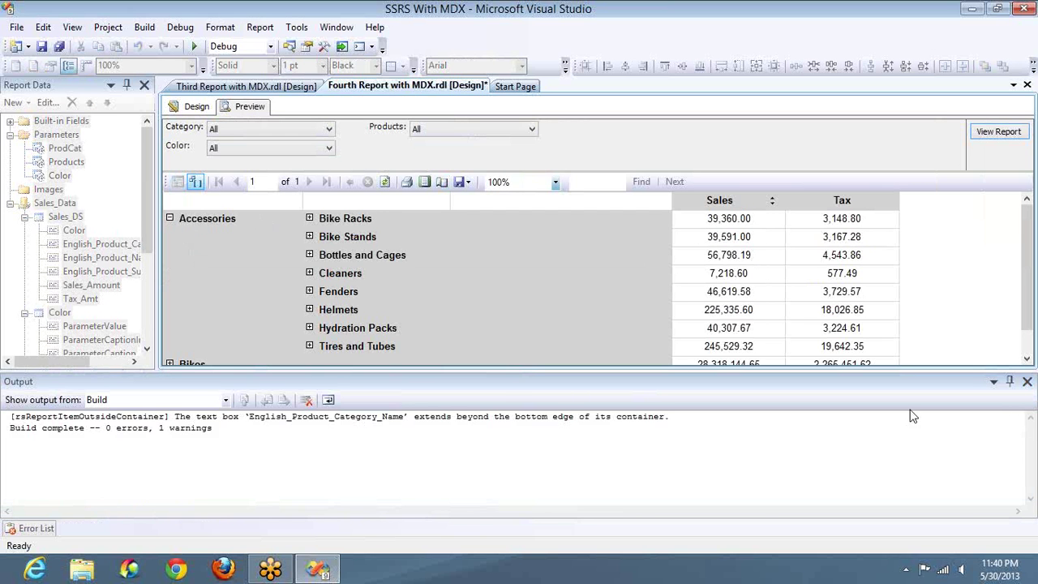
pyautogui.click(1028, 381)
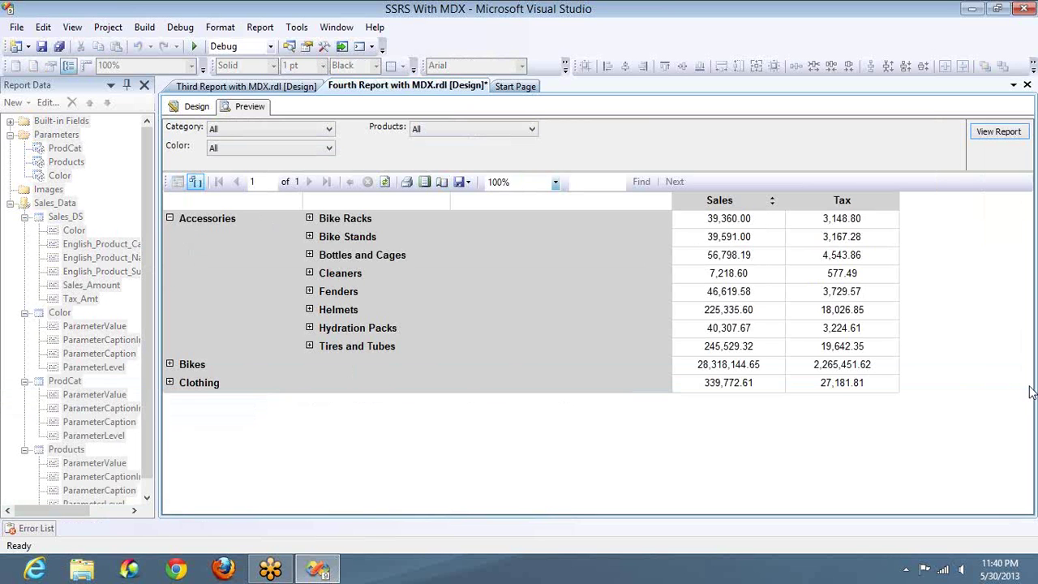
pyautogui.moveTo(1037, 1)
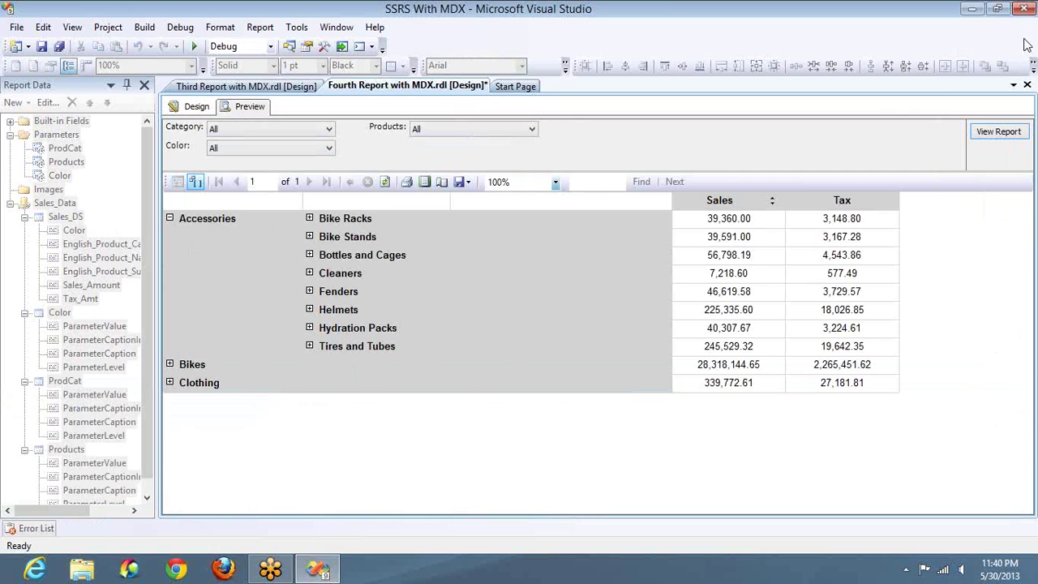